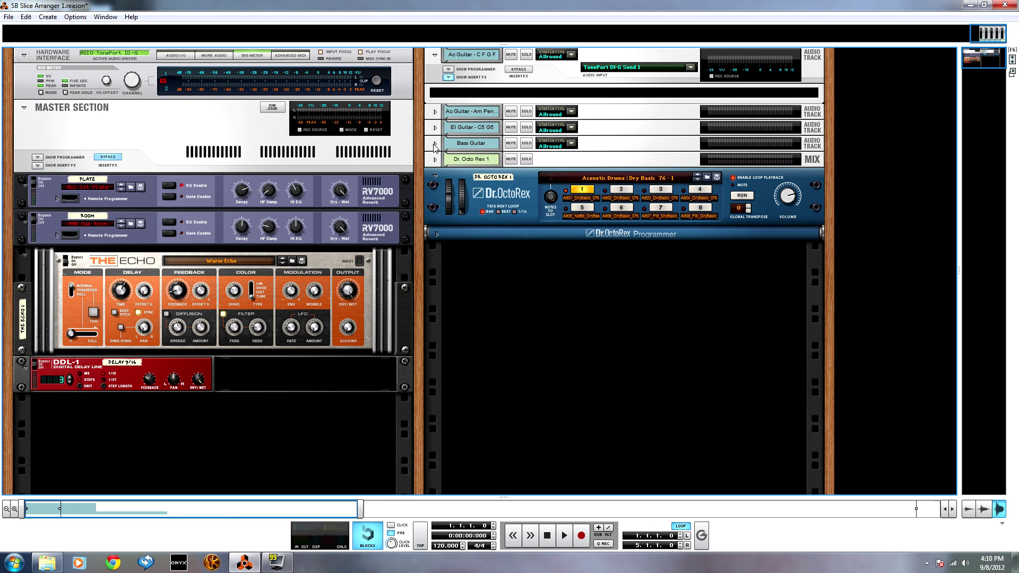
Step: Solo the Dr. Octo Rex 1 track and audition its drum loop alone and together with the other tracks
key(F7)
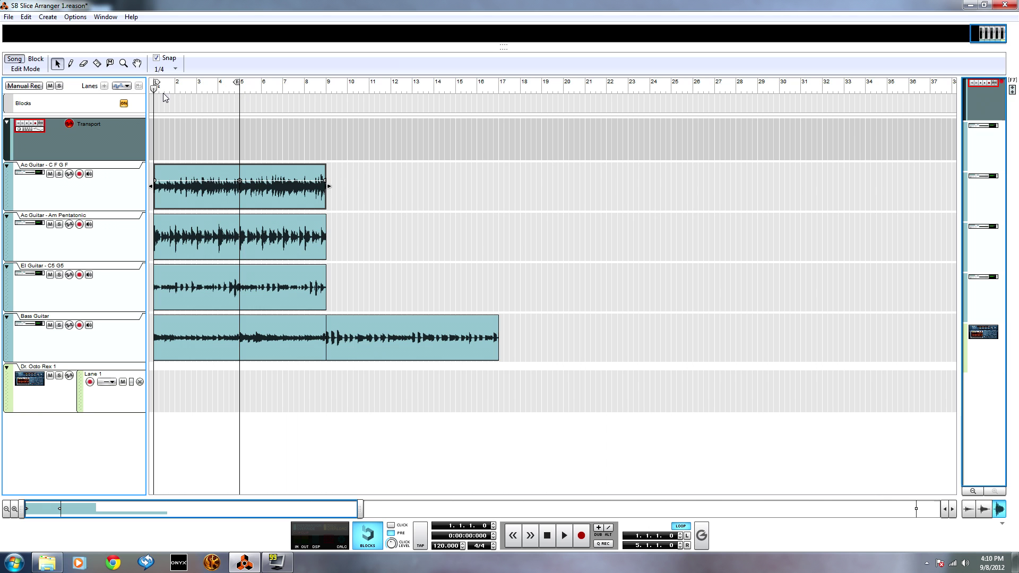
key(F6)
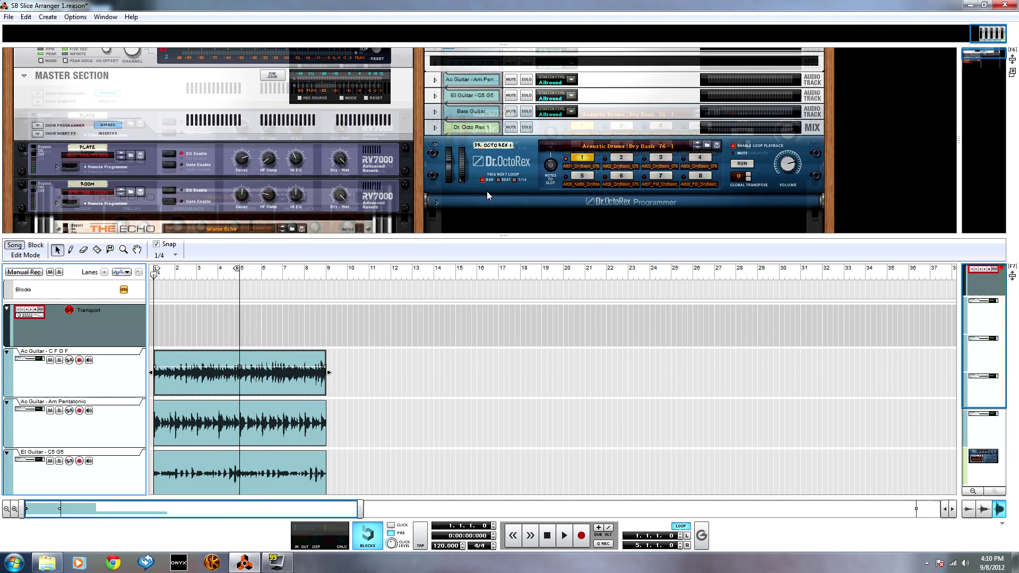
click(526, 159)
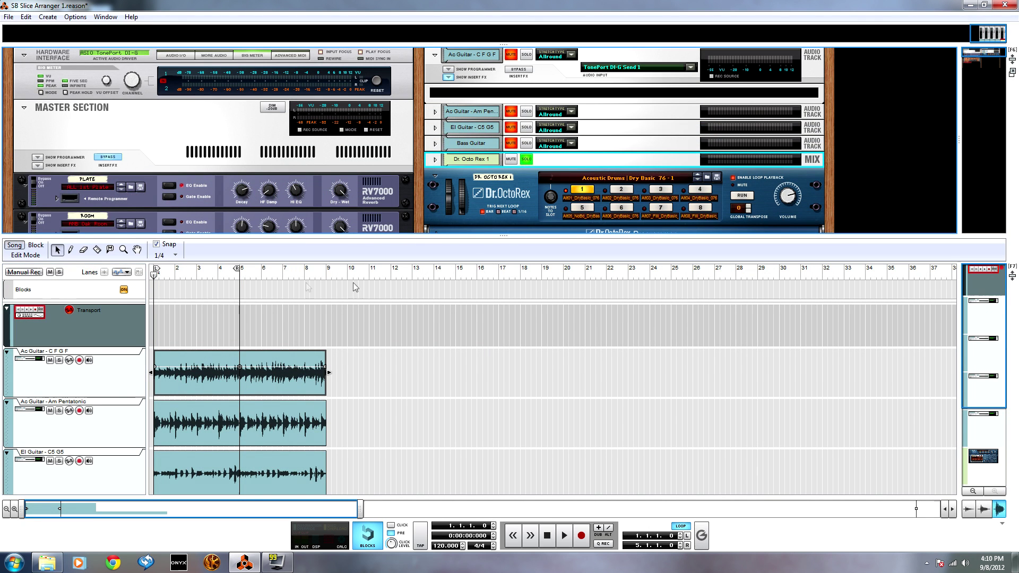
key(space)
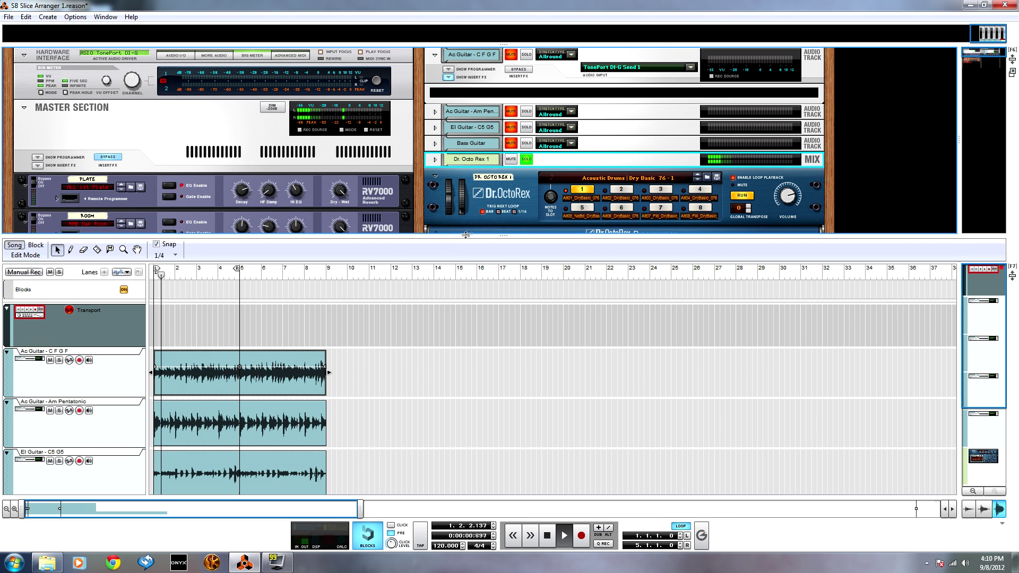
click(527, 160)
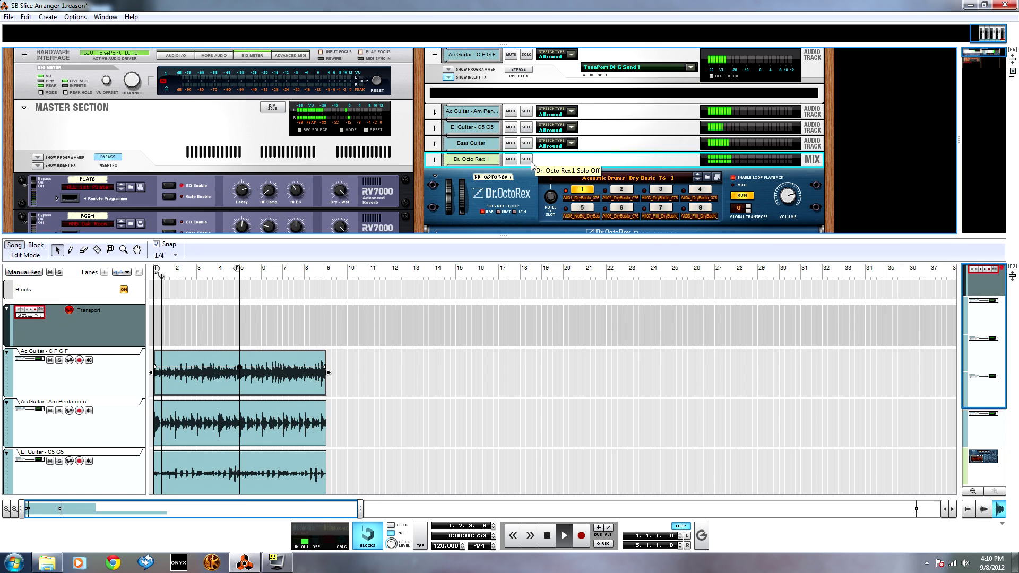
click(526, 159)
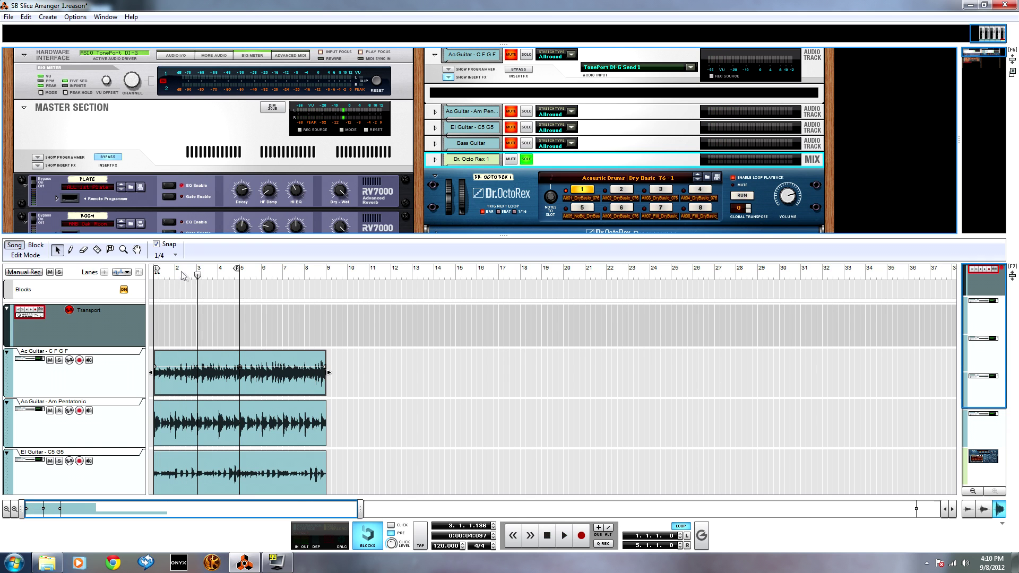
Step: Clear the Dr. Octo Rex 1 solo and audition the Ac Guitar - C F G F track on its own
click(58, 360)
key(space)
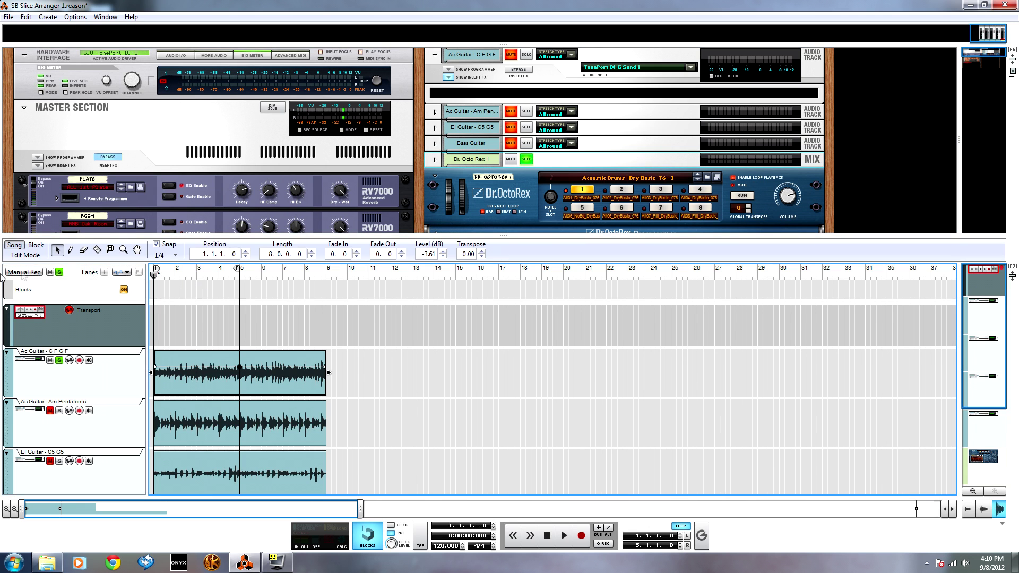
key(space)
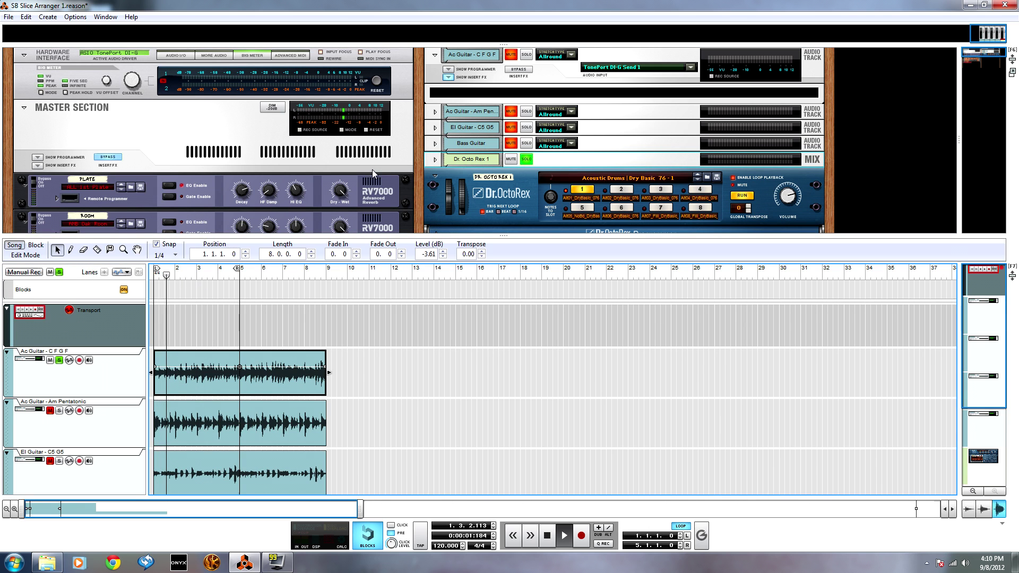
key(space)
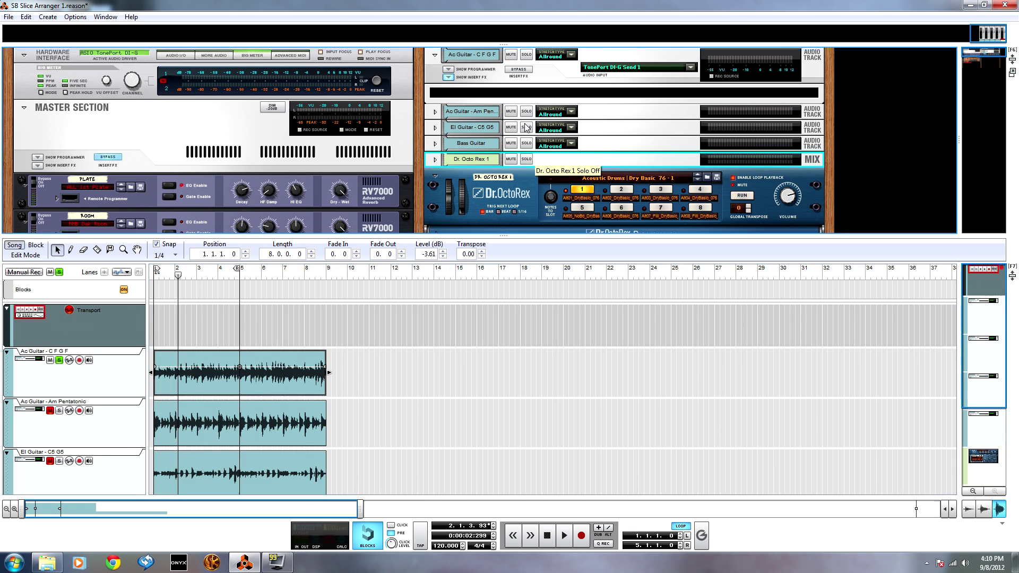
click(526, 54)
click(48, 330)
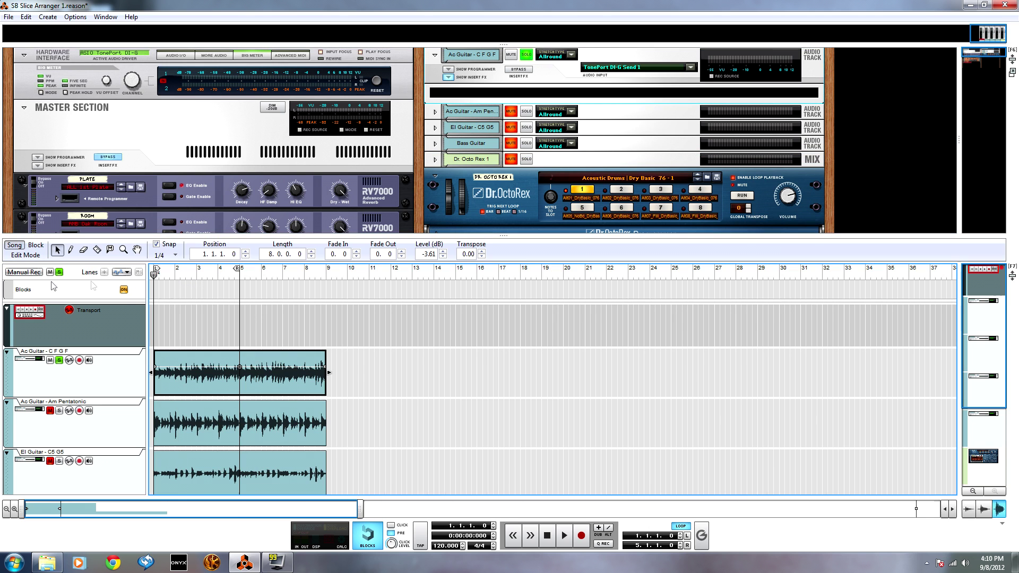
key(space)
click(58, 361)
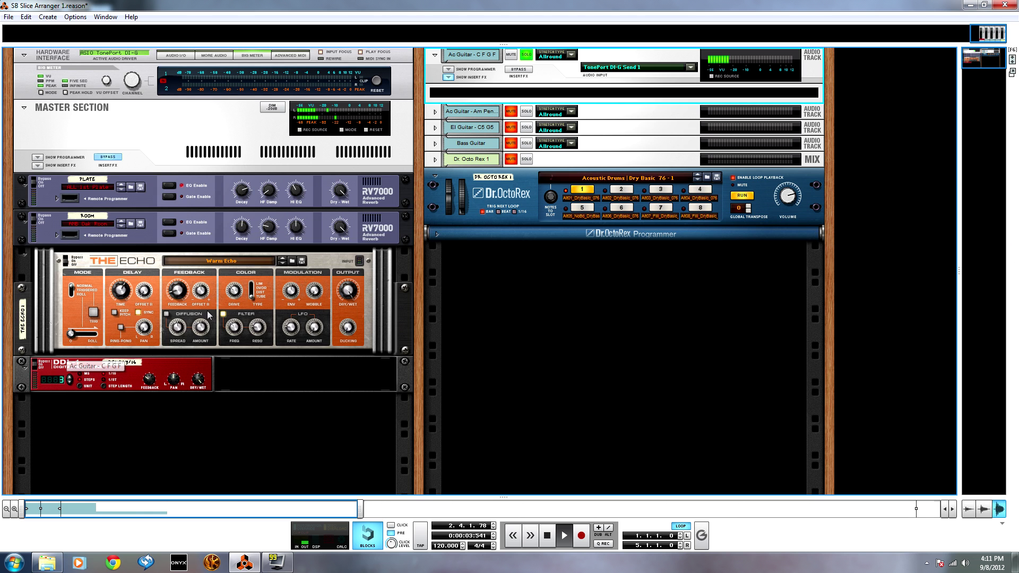
key(F5)
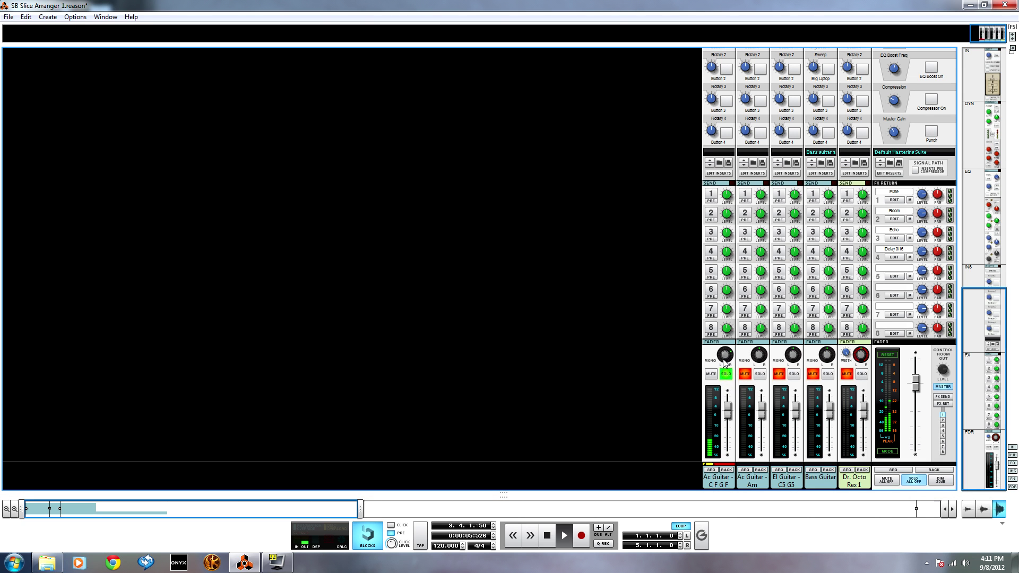
key(F7)
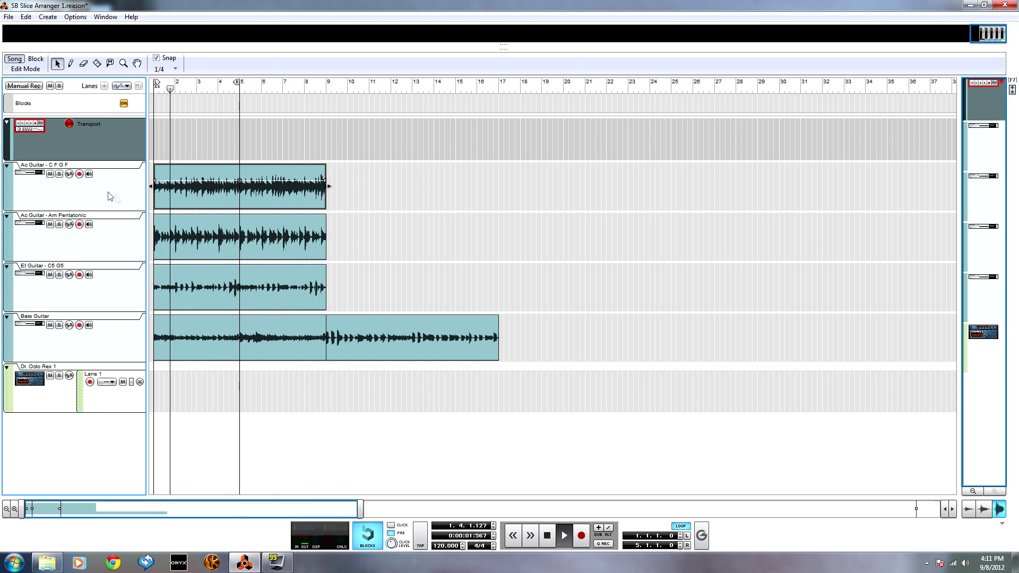
key(F6)
key(space)
Step: Move the solo to the Ac Guitar - Am Pentatonic track and play it back
click(528, 55)
click(526, 111)
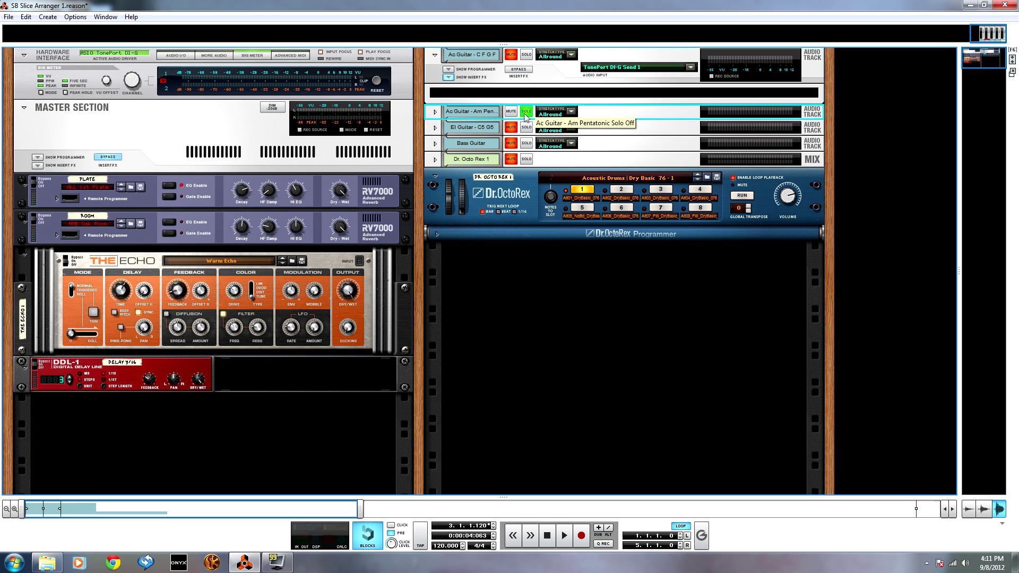
key(space)
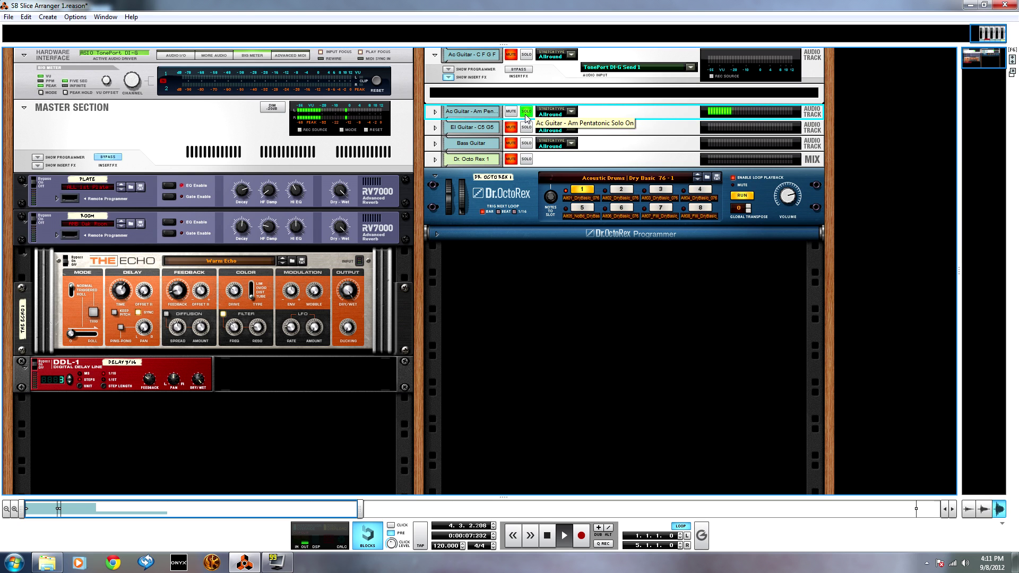
Step: Audition the El Guitar - C5 G5 track and the Bass Guitar track, each soloed in turn
click(525, 127)
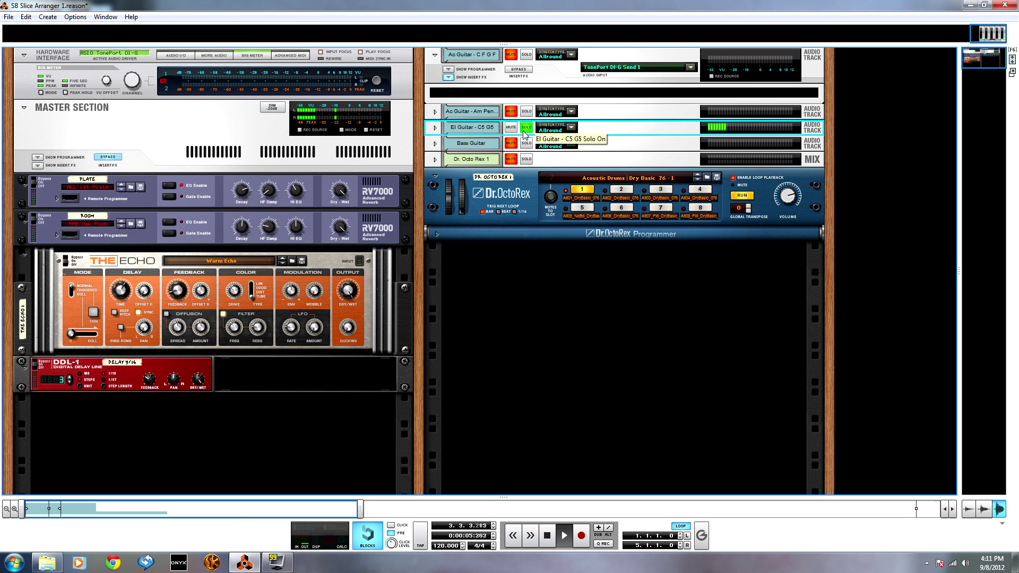
key(space)
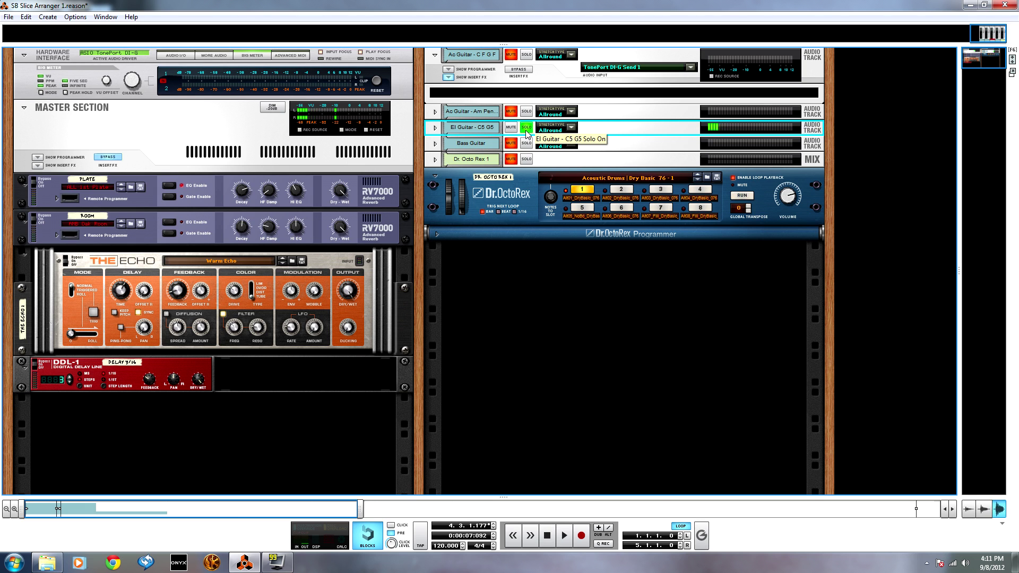
click(525, 130)
click(526, 143)
key(space)
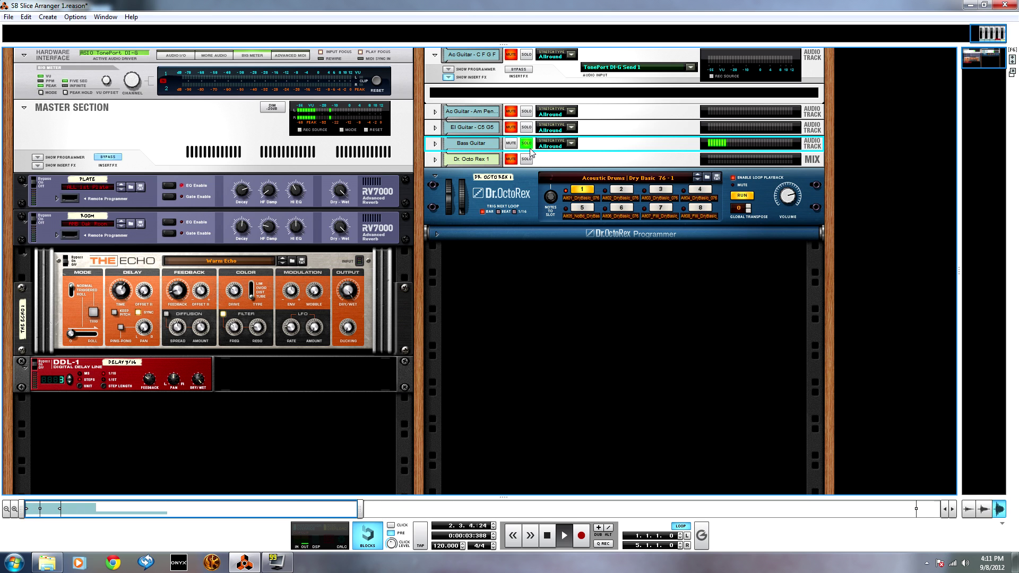
key(space)
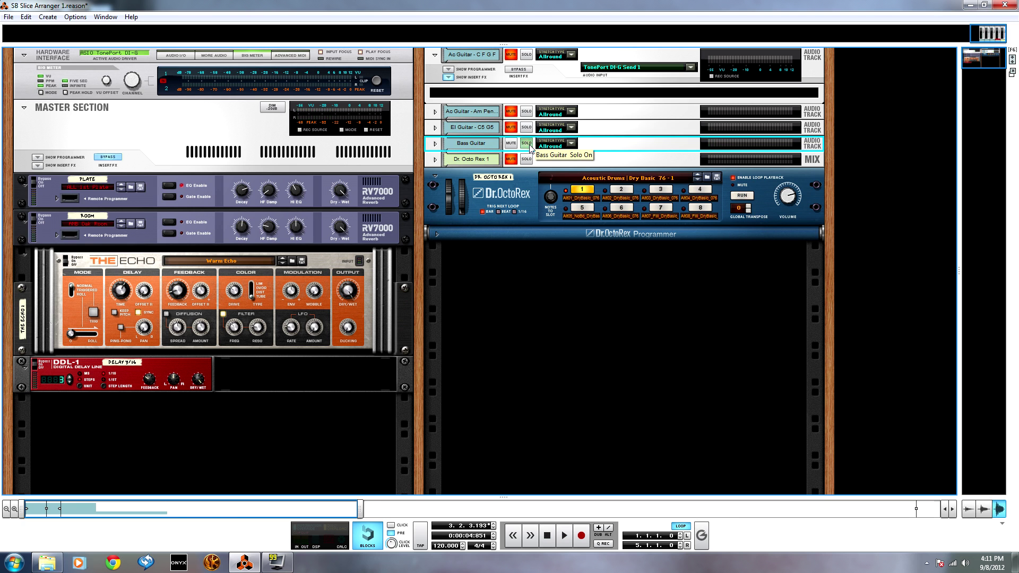
Step: Solo the Ac Guitar - C F G F track and add an SB Slice Arranger as its insert effect
click(527, 144)
click(526, 54)
right_click(539, 94)
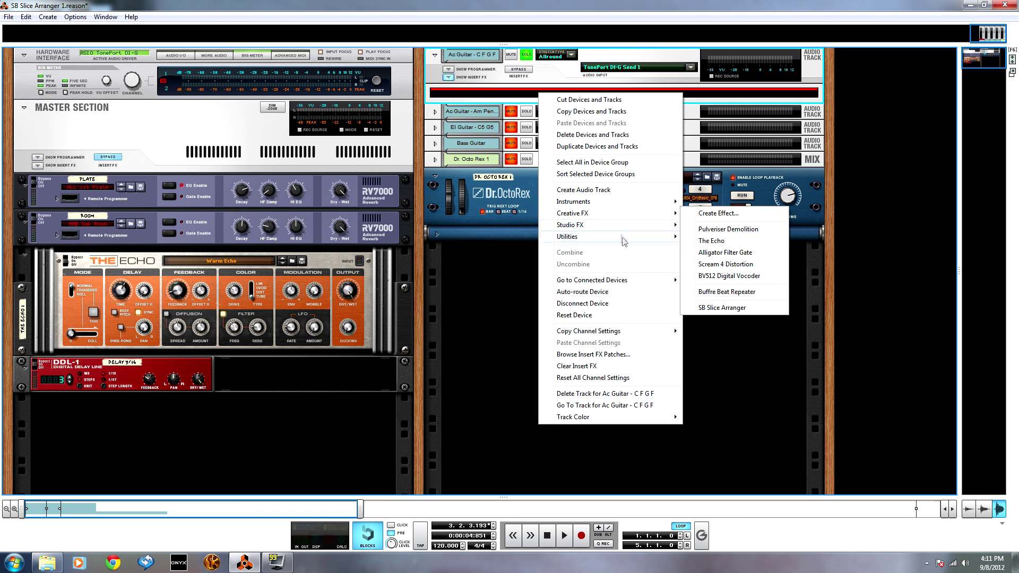
mouse_move(624, 241)
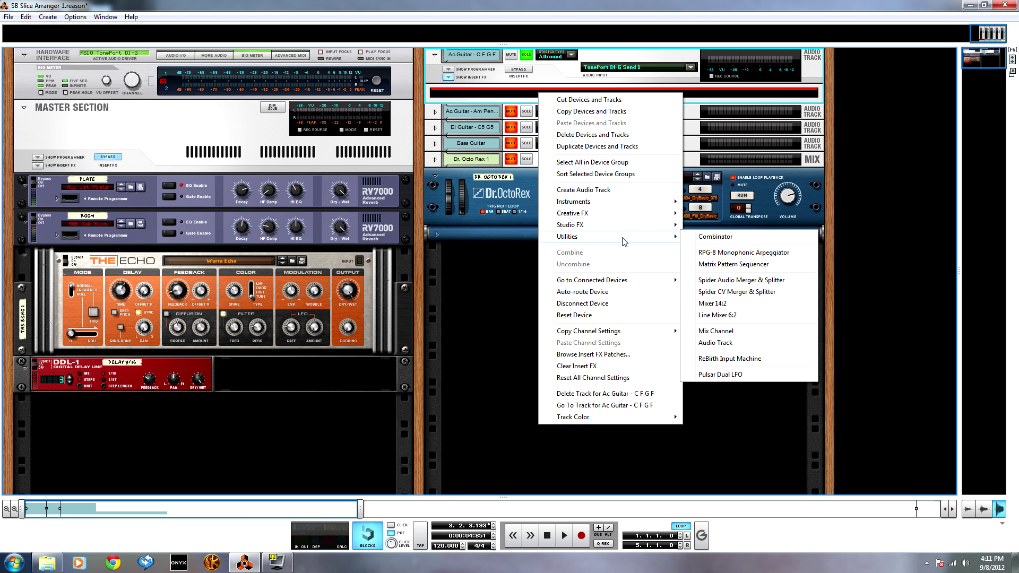
mouse_move(610, 214)
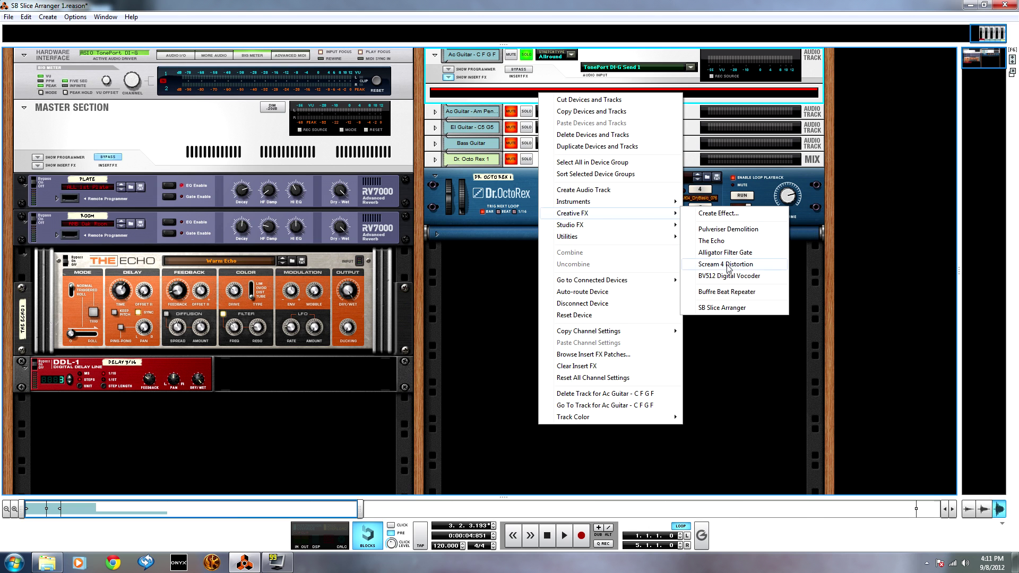
click(721, 308)
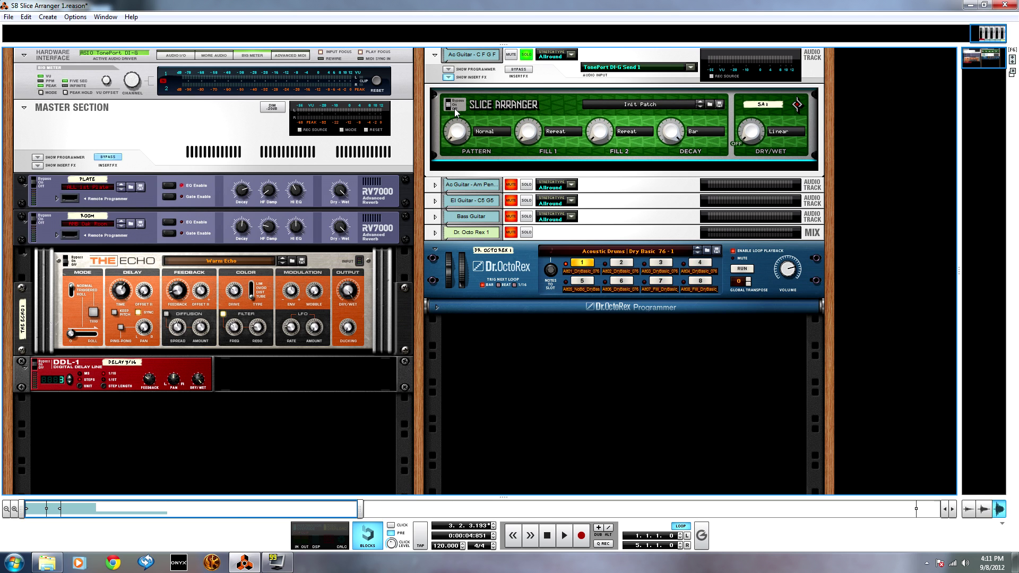
Step: Play the soloed Ac Guitar - C F G F track through the Slice Arranger's Init Patch and stop playback
key(space)
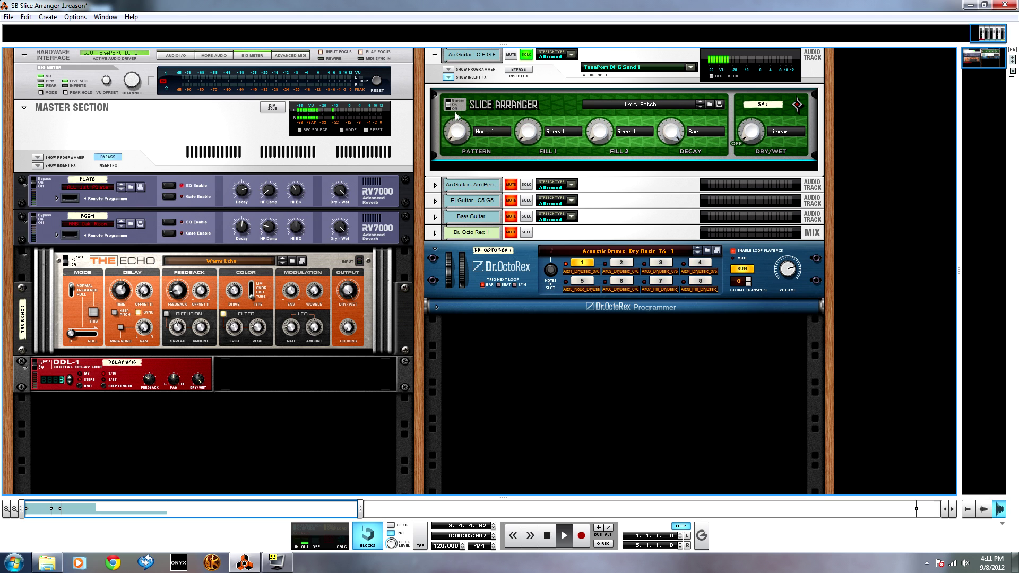
key(space)
key(F7)
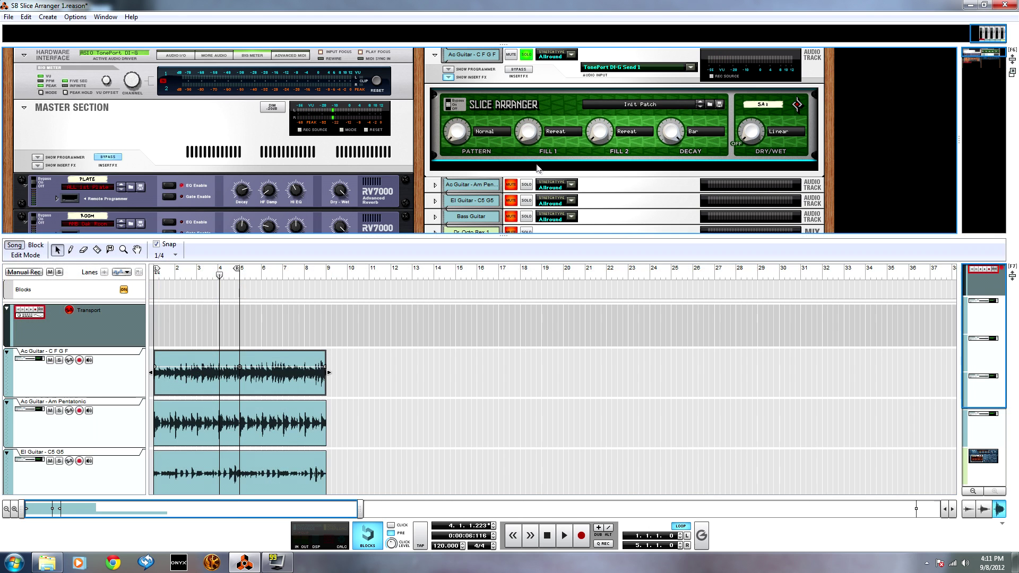
key(space)
key(space)
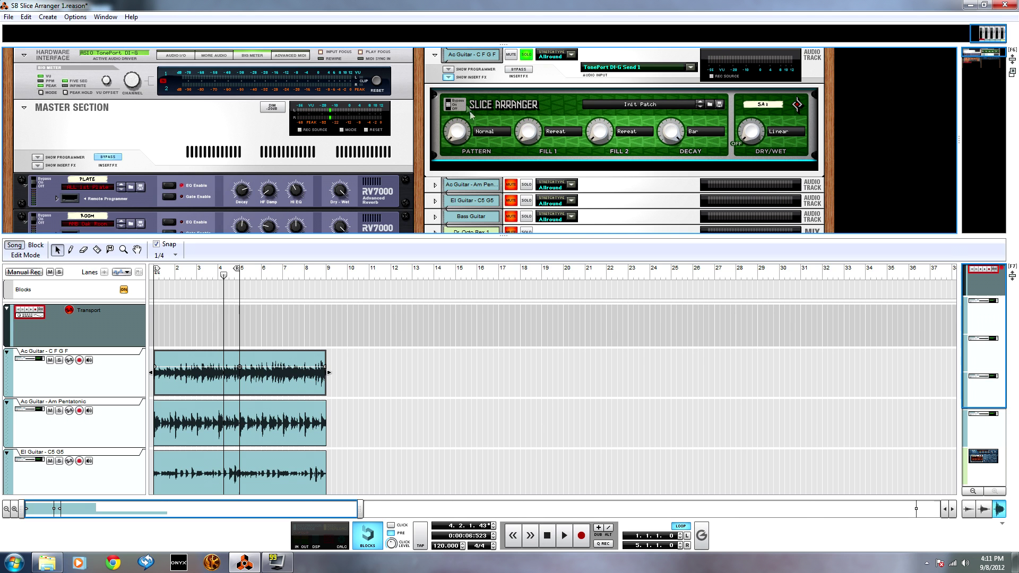
key(F6)
key(F7)
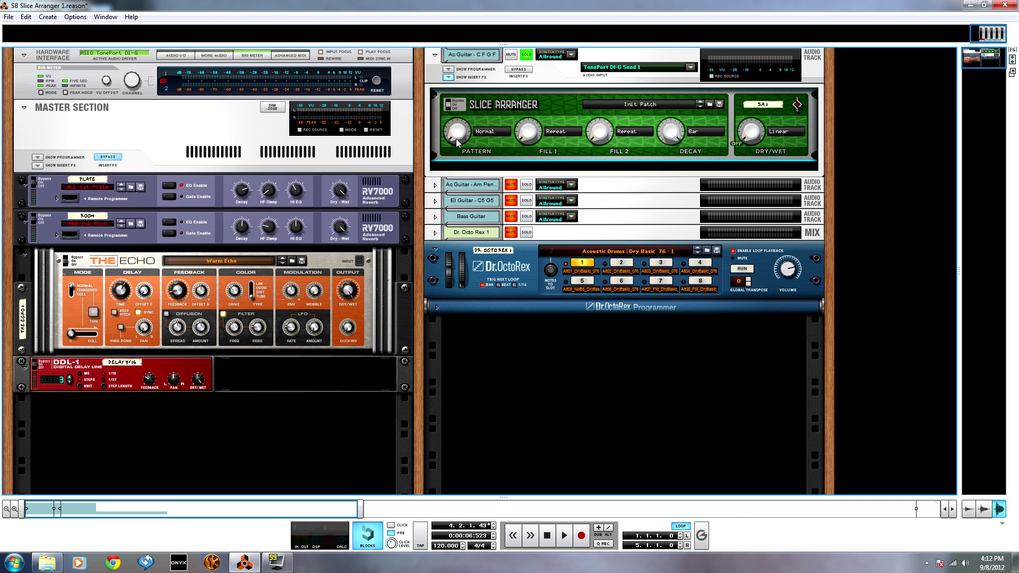
Step: Sweep the Slice Arranger's Pattern knob through its range and return it to its starting setting
mouse_move(460, 135)
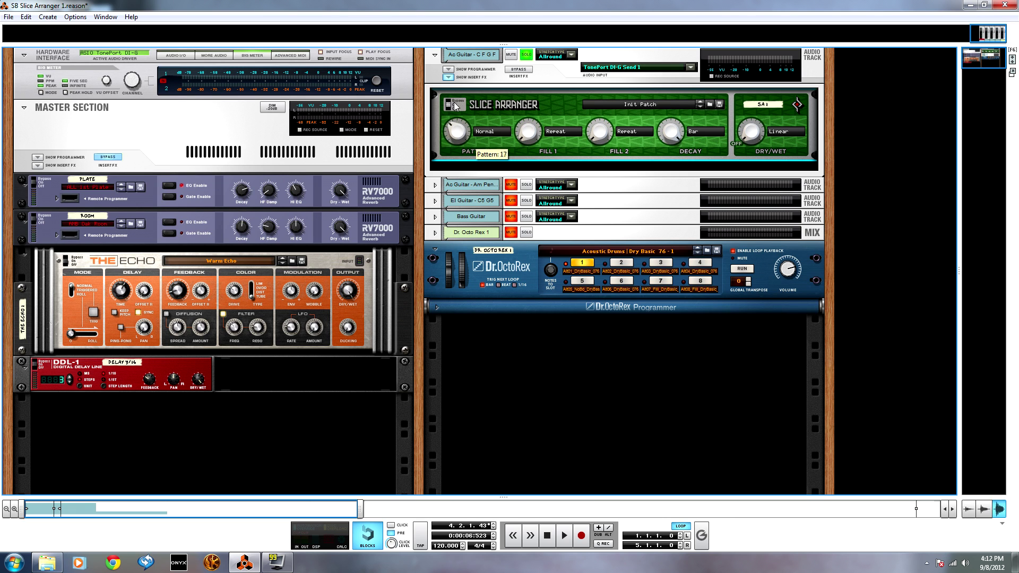
drag(461, 153, 465, 220)
drag(469, 167, 460, 149)
Step: Examine the Slice Arranger's pattern mode options, Normal and ReRecord, keeping Normal selected
click(486, 134)
click(516, 139)
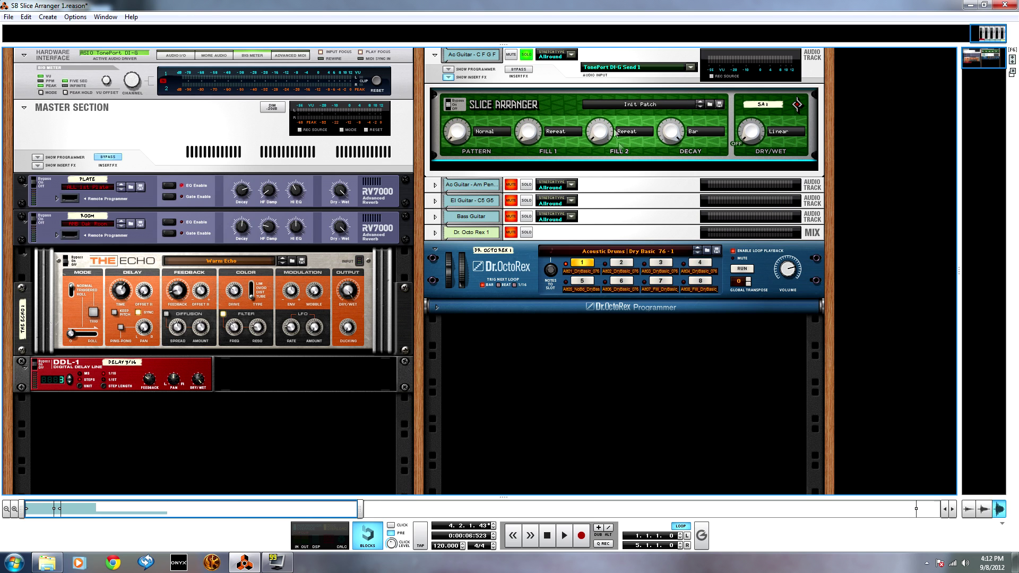
right_click(486, 132)
click(484, 135)
right_click(484, 134)
click(485, 134)
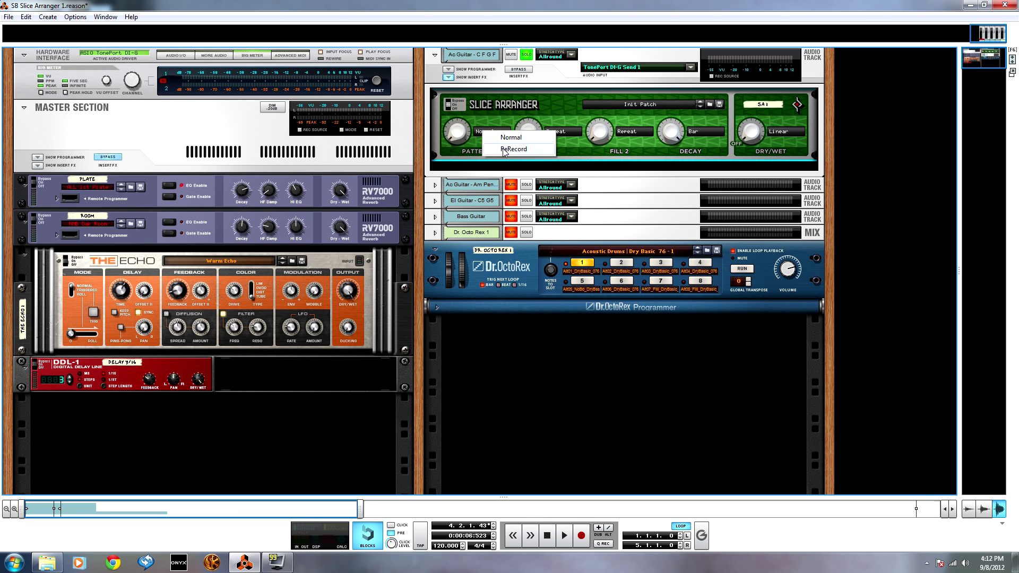
click(530, 137)
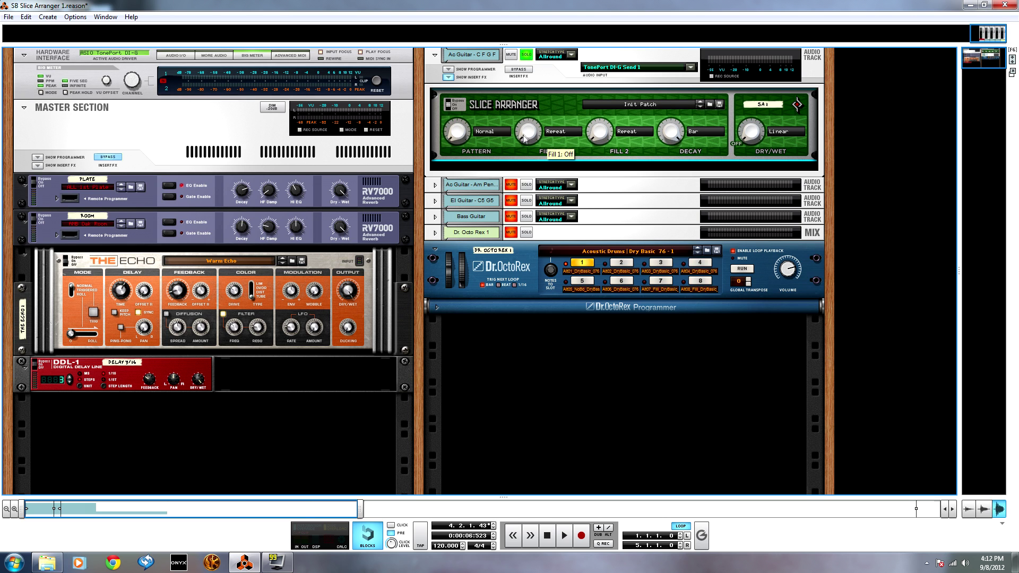
Step: Sweep the Slice Arranger's Fill 1 and Decay knobs, returning Fill 1 to Off and Decay to 100%
drag(528, 154, 533, 45)
drag(529, 127, 528, 199)
drag(671, 137, 654, 158)
mouse_move(672, 137)
drag(668, 138, 672, 90)
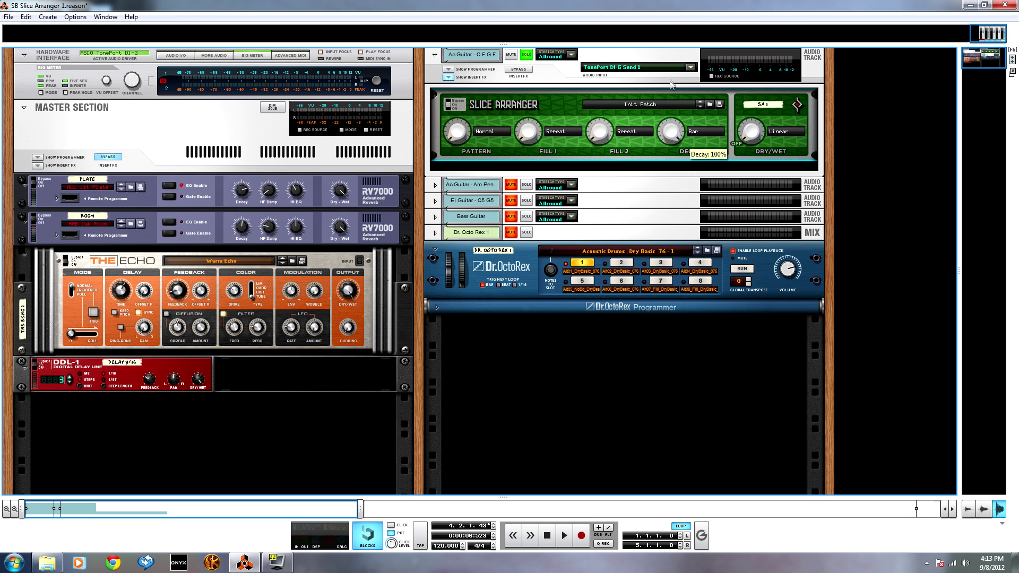
Step: Examine the Slice Arranger's Decay mode options, keeping Bar selected
click(698, 131)
click(698, 122)
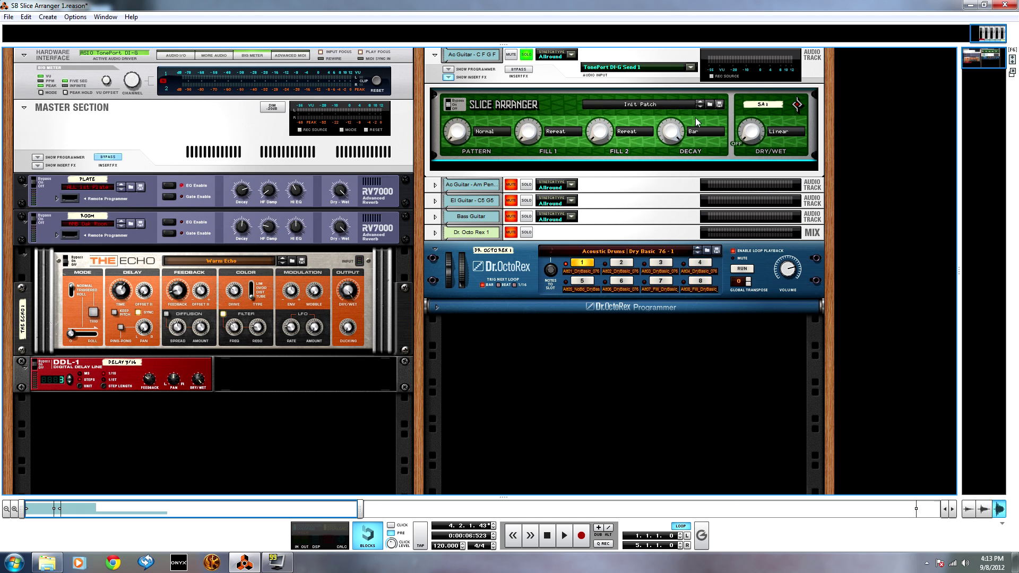
click(696, 137)
click(699, 151)
click(698, 137)
click(701, 139)
click(698, 137)
click(699, 150)
click(698, 137)
click(700, 139)
click(699, 136)
click(706, 151)
click(698, 137)
click(700, 140)
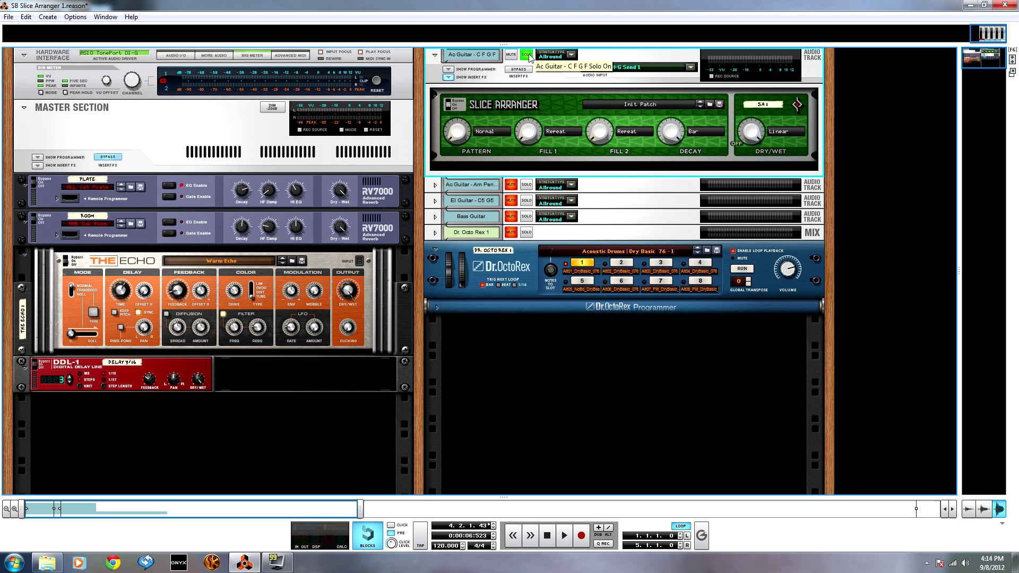
key(Return)
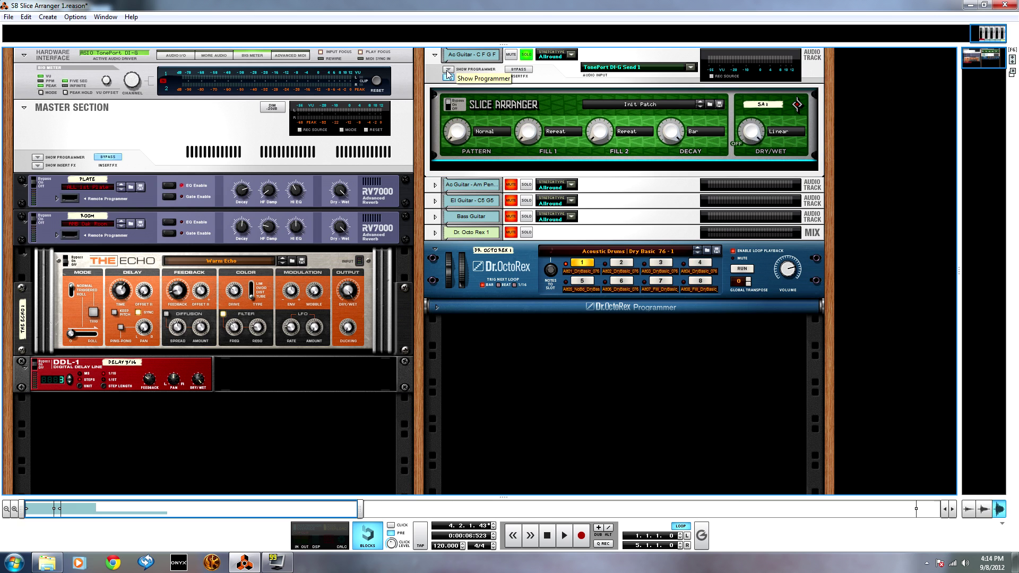
Step: Audition the soloed acoustic guitar loop through the Slice Arranger with the Decay mode on Bar
key(space)
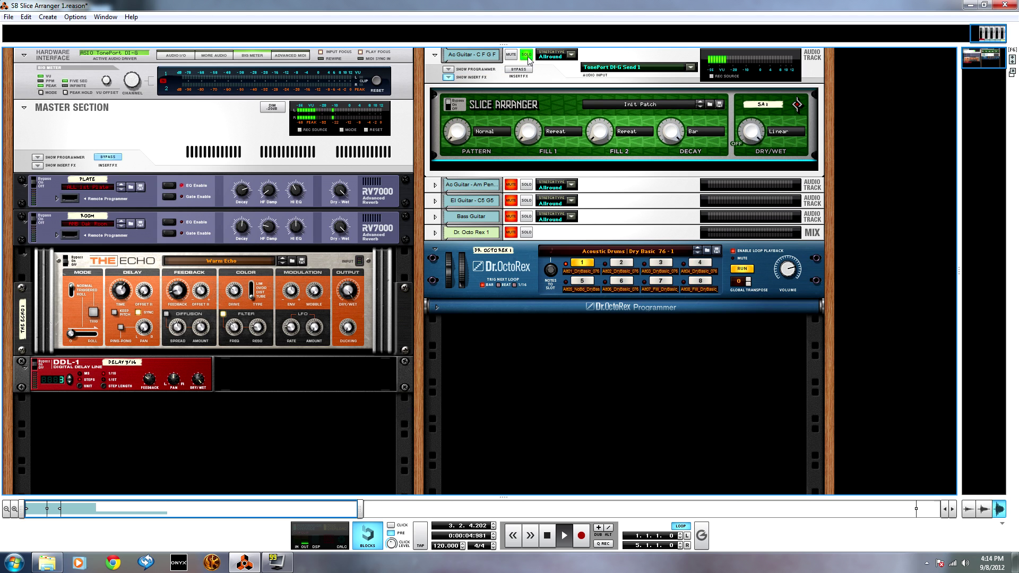
key(space)
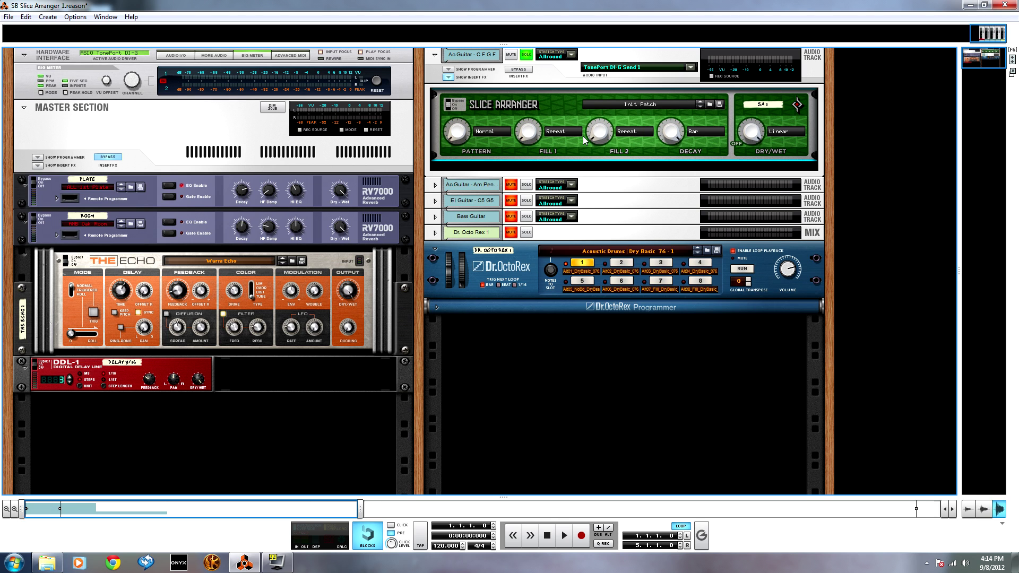
key(space)
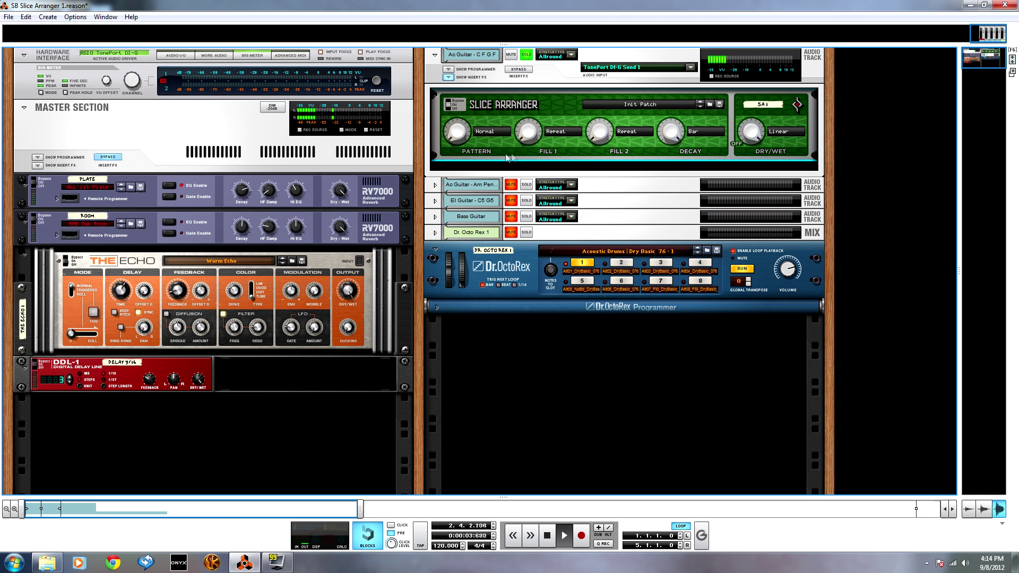
key(space)
Step: Set the Slice Arranger's Decay mode to 2 Bars and audition the acoustic guitar loop
drag(696, 137, 712, 151)
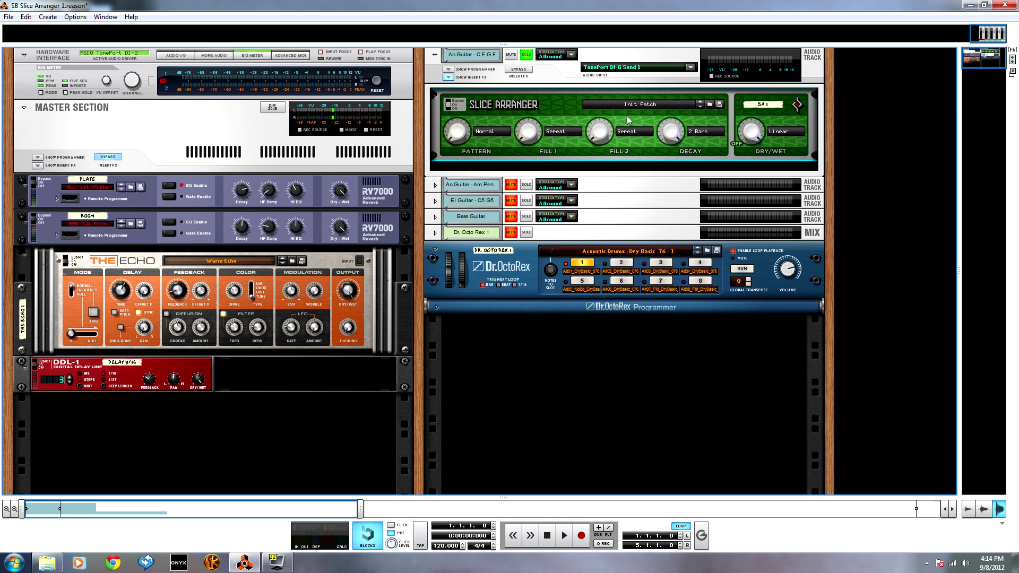
key(space)
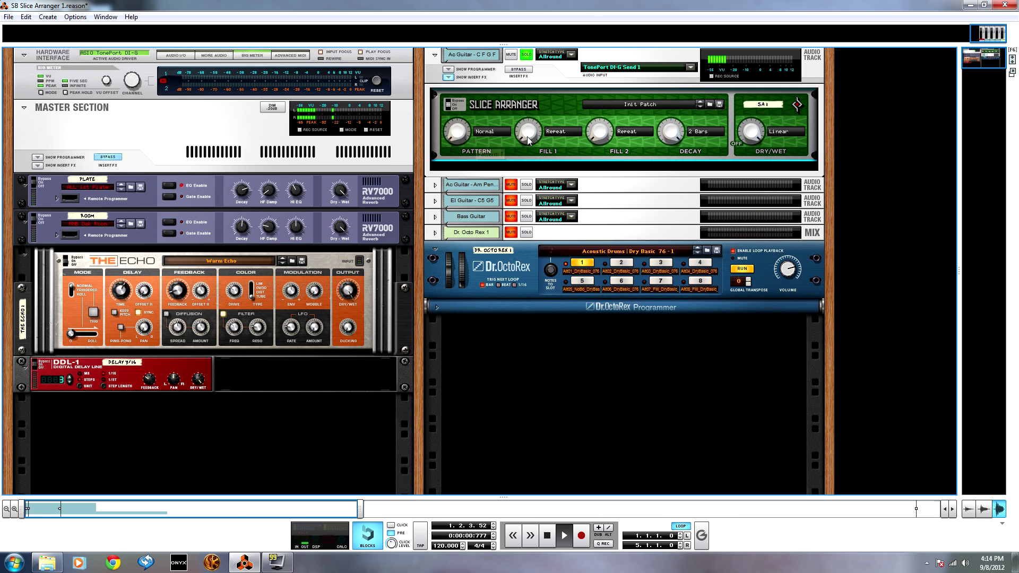
key(space)
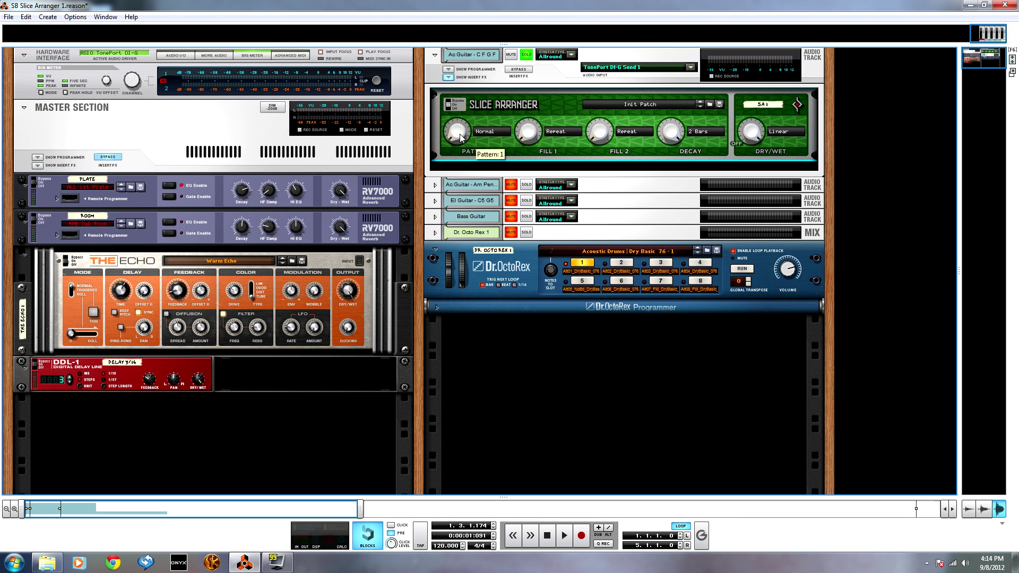
Step: Set the Slice Arranger's Pattern to 2 and audition the acoustic guitar loop with it
drag(461, 136, 459, 130)
key(space)
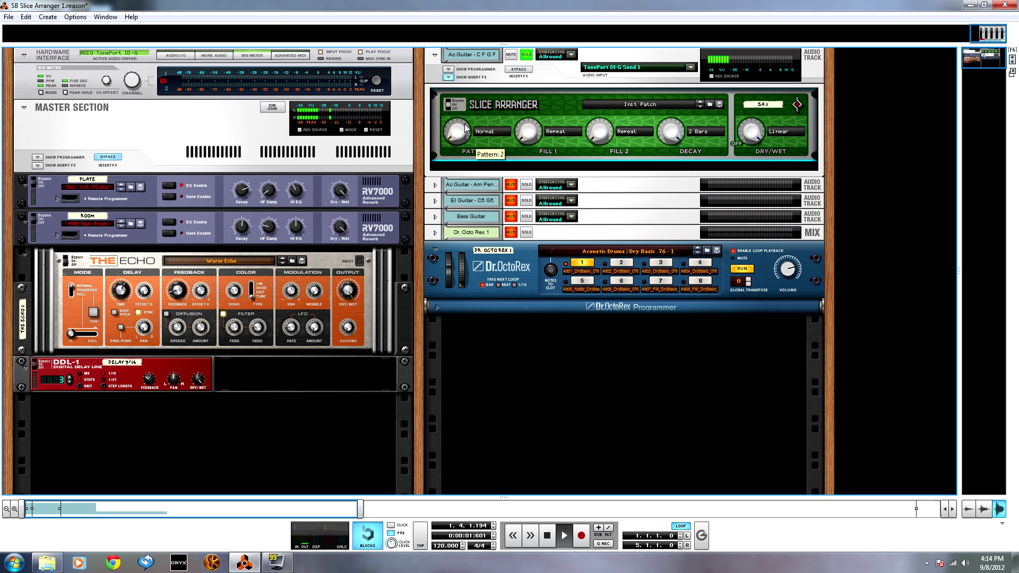
key(space)
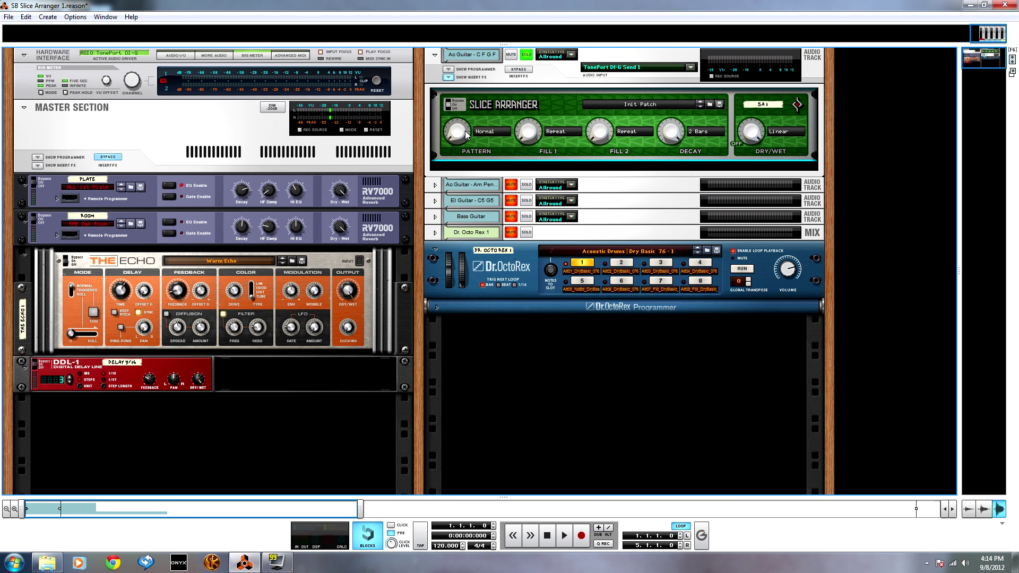
key(space)
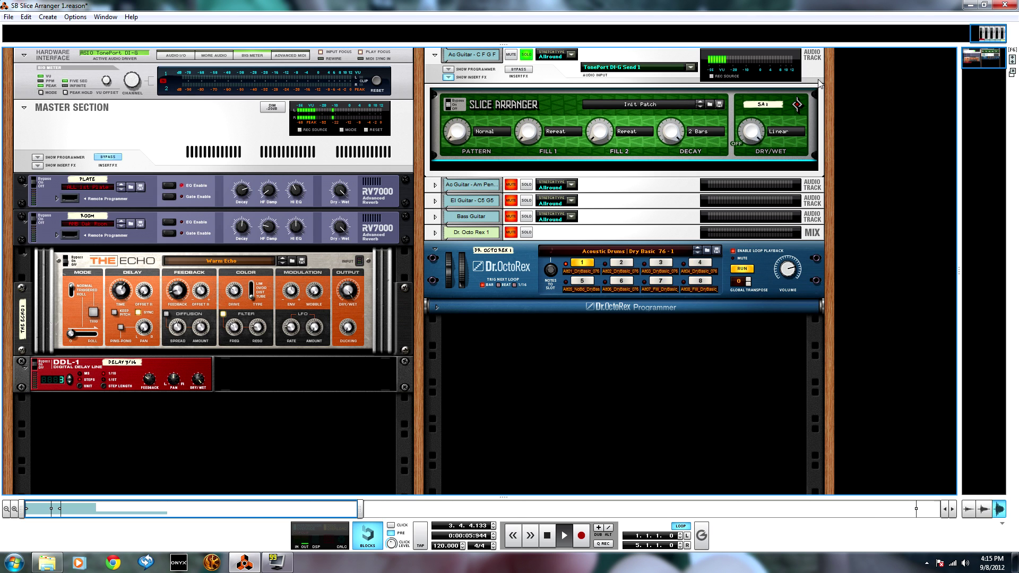
key(space)
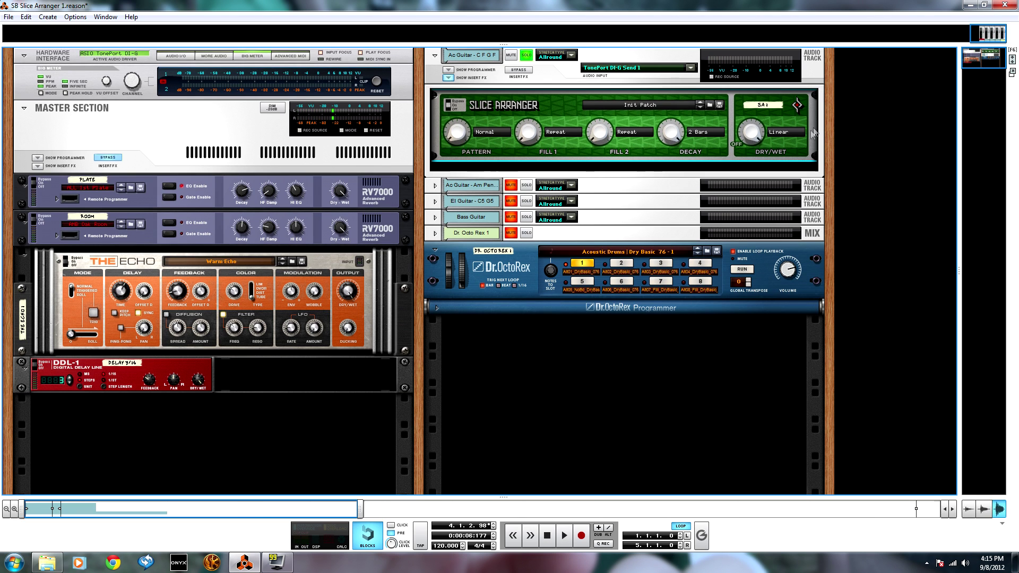
Step: Create a new audio track in an empty rack column and unfold its device
right_click(856, 102)
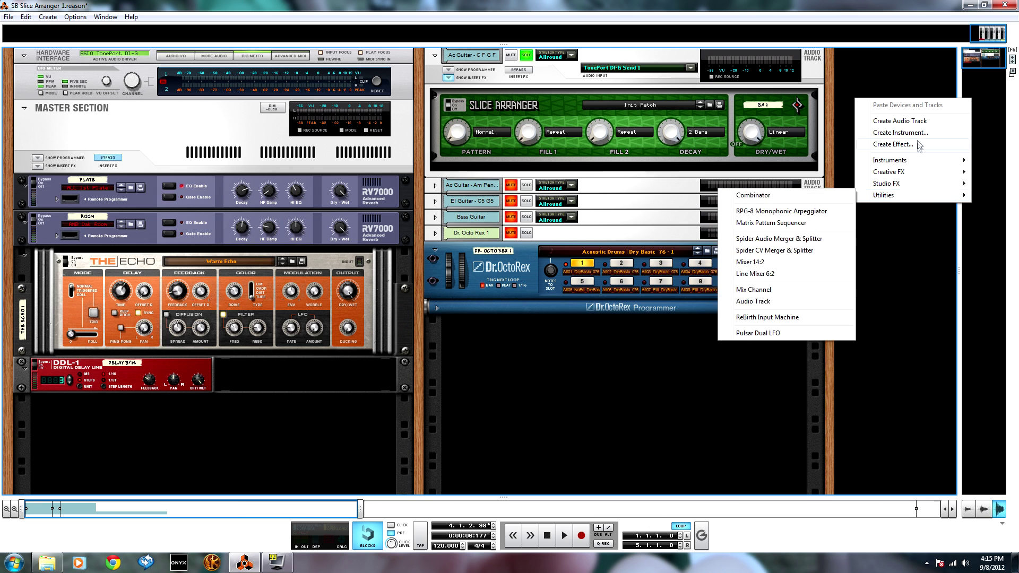
click(899, 121)
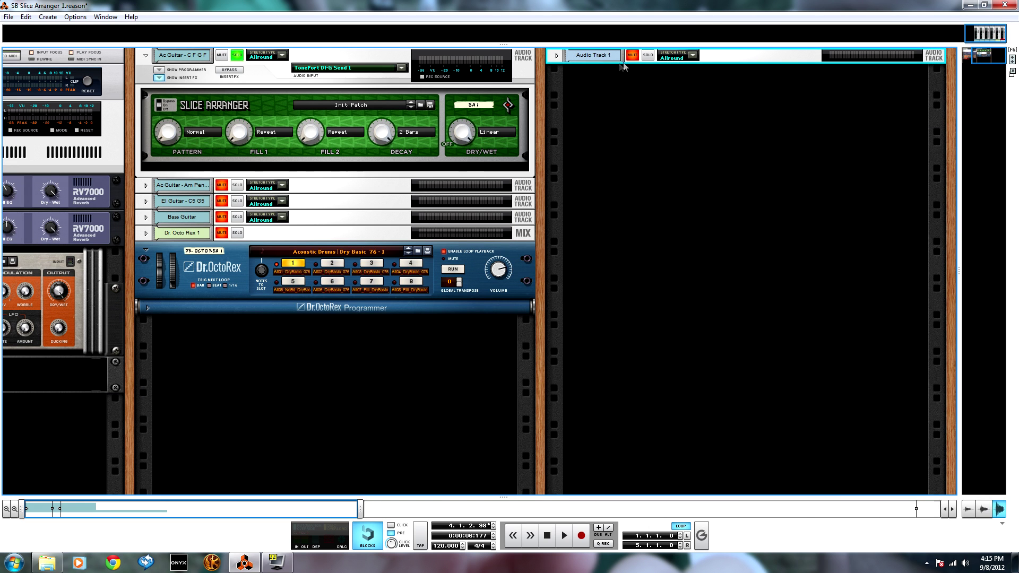
click(557, 56)
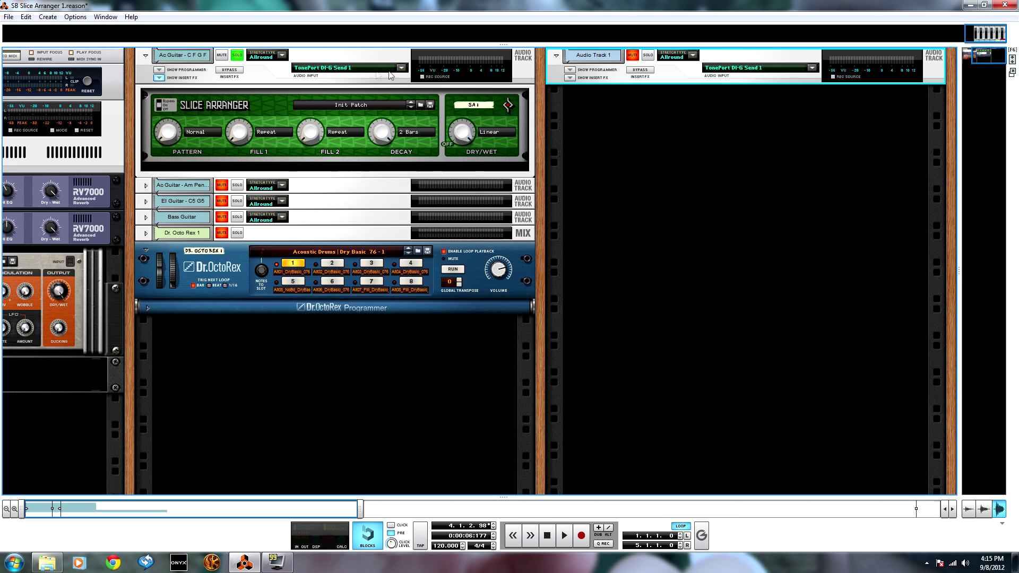
Step: Make Ac Guitar - C F G F a recording source and set Audio Track 1's input to Ac Guitar - C F G F Left
click(416, 99)
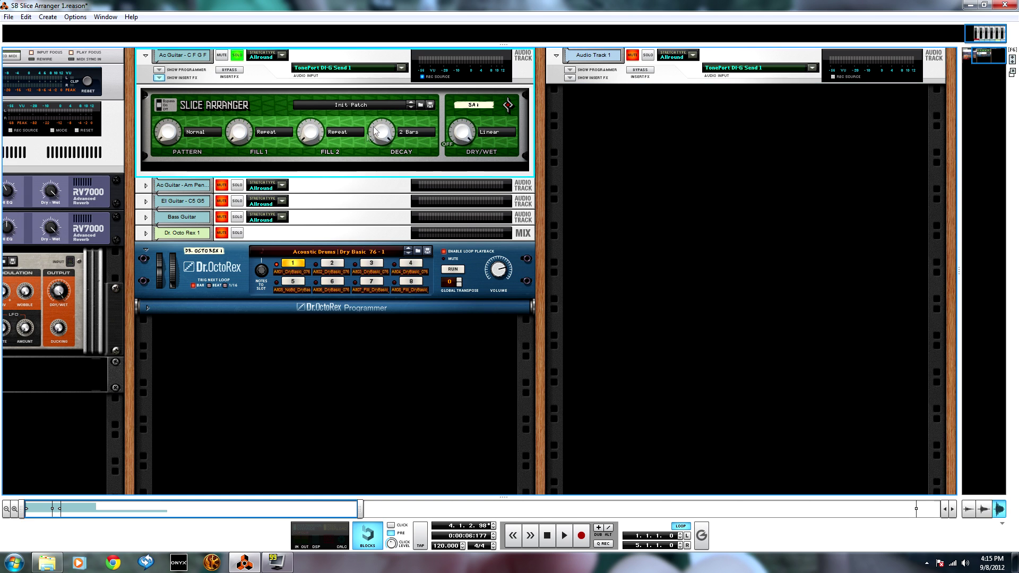
click(807, 69)
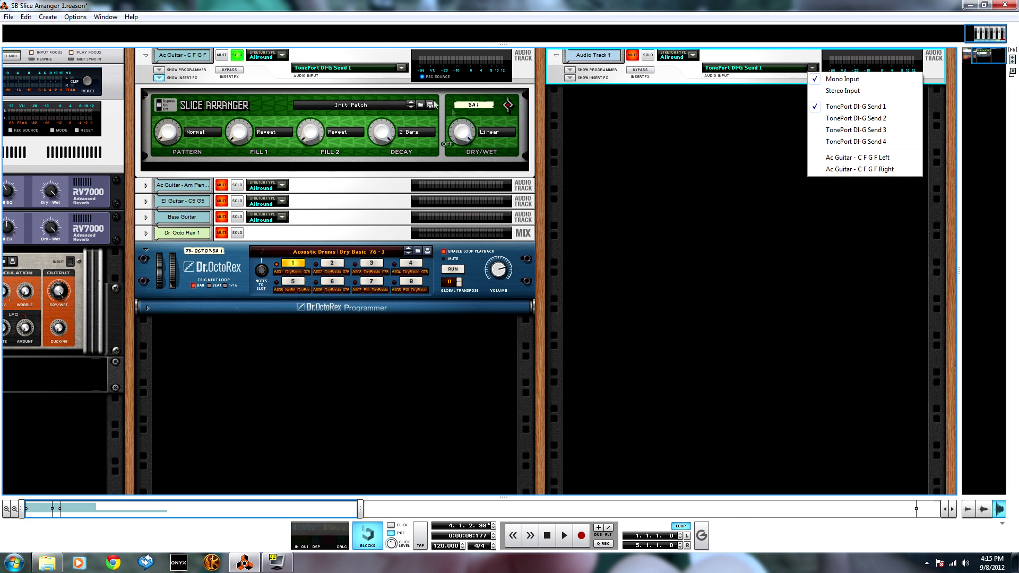
click(834, 161)
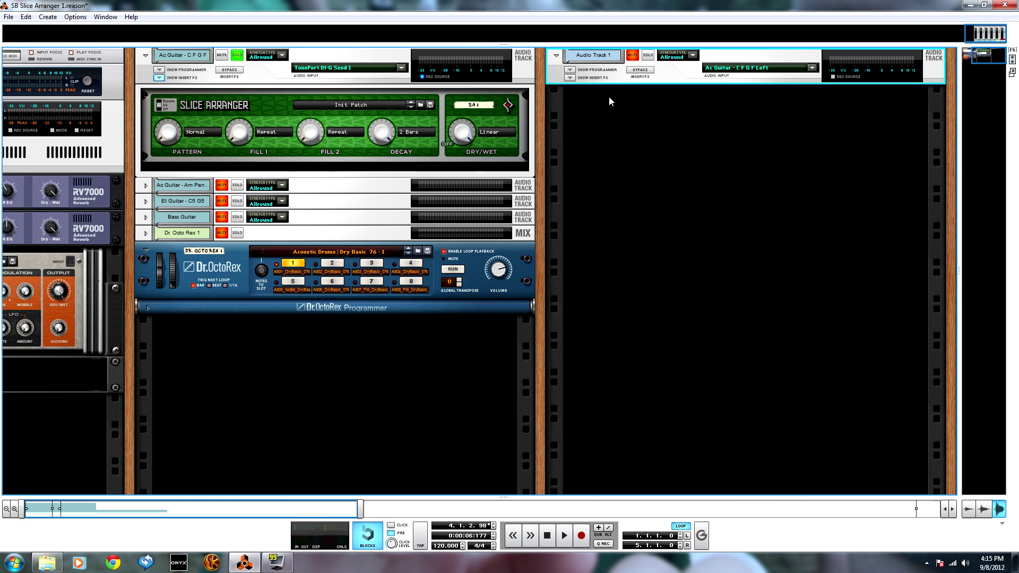
Step: Check Audio Track 1 in the sequencer, return the playhead to the song start, and go back to the rack
key(F7)
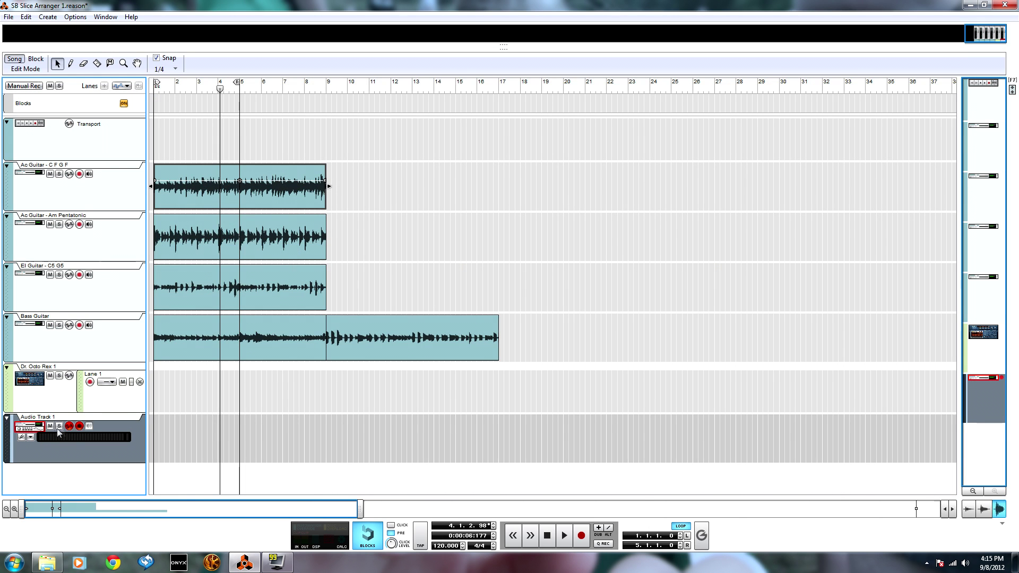
key(Home)
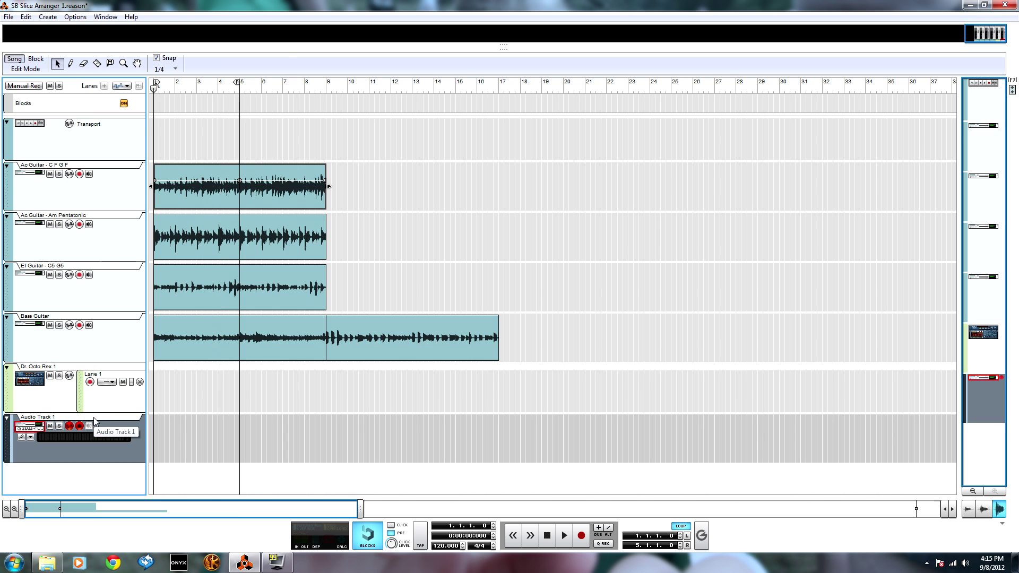
key(F6)
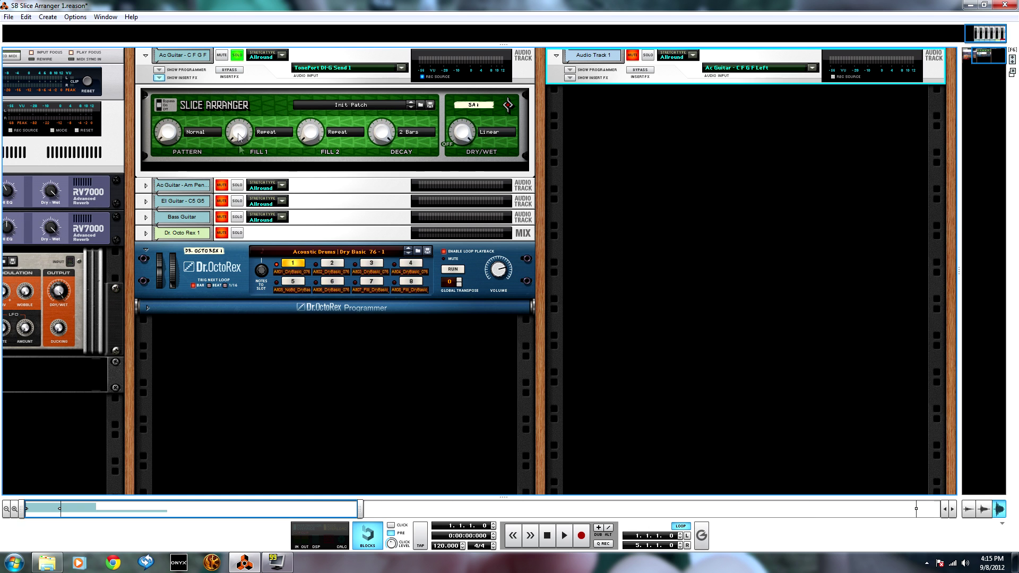
Step: Add a Pulsar Dual LFO below the Slice Arranger and cable its LFO 1 CV output to the Fill 1 CV input
right_click(218, 156)
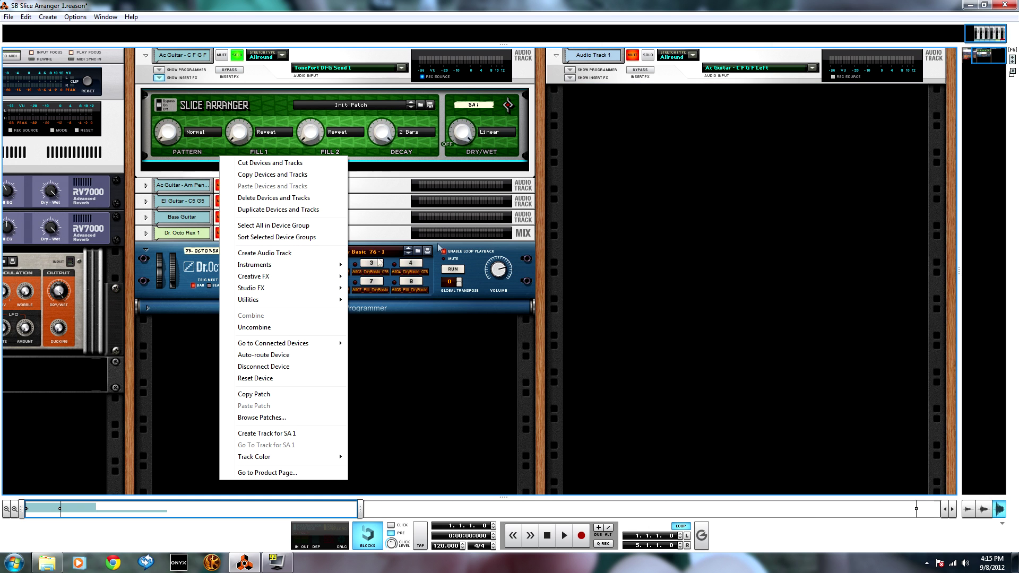
mouse_move(297, 299)
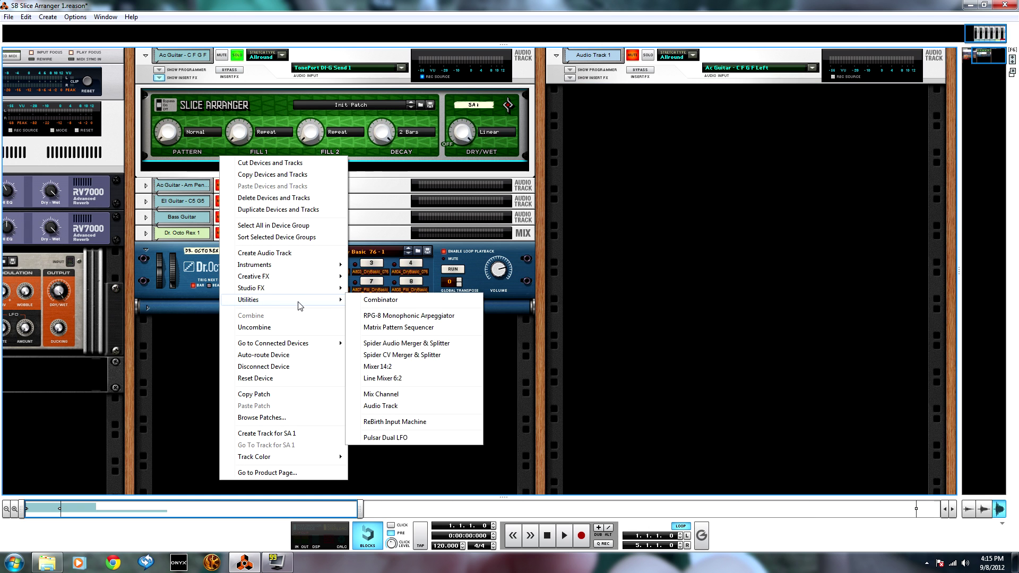
click(386, 438)
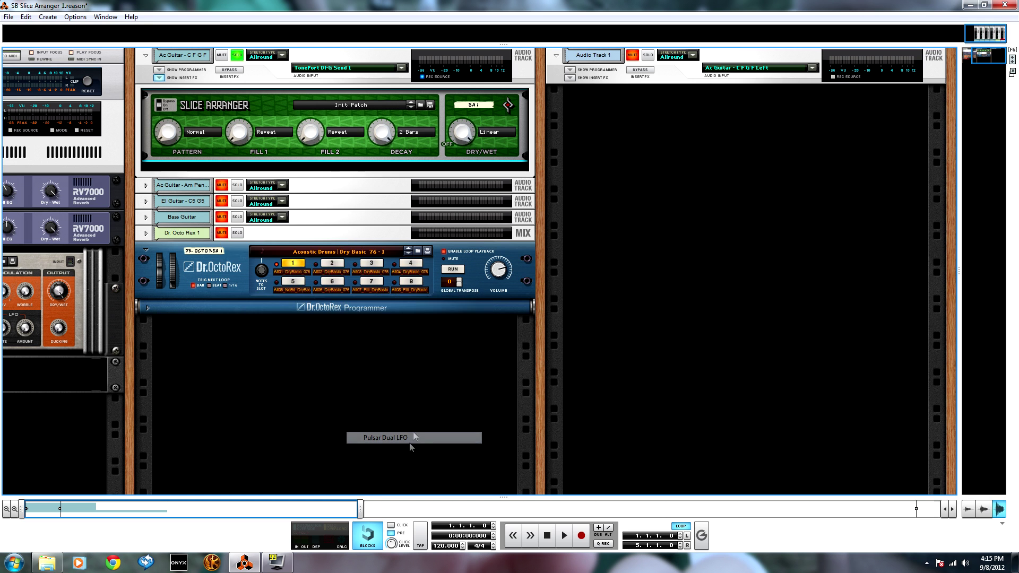
key(Tab)
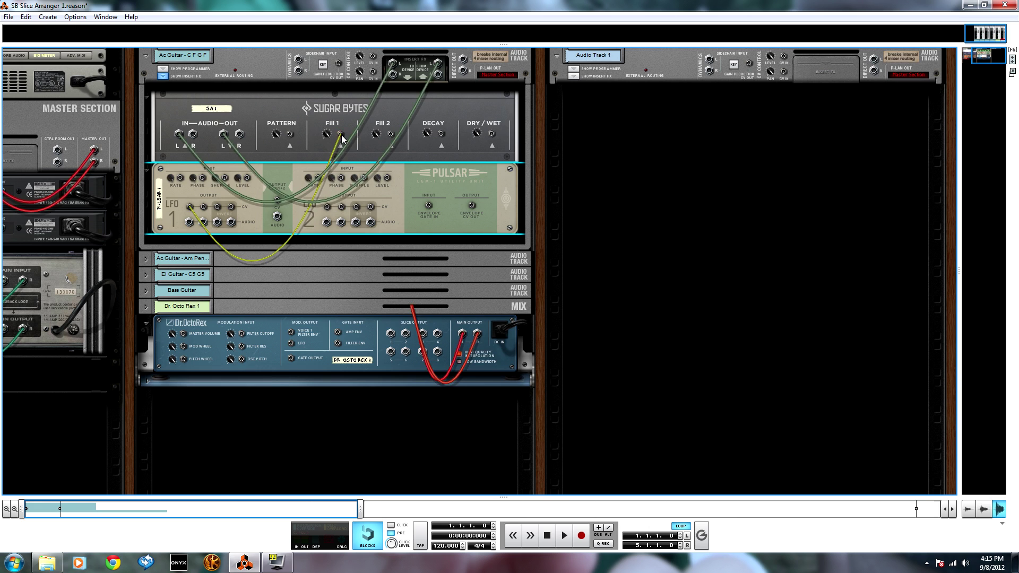
key(Tab)
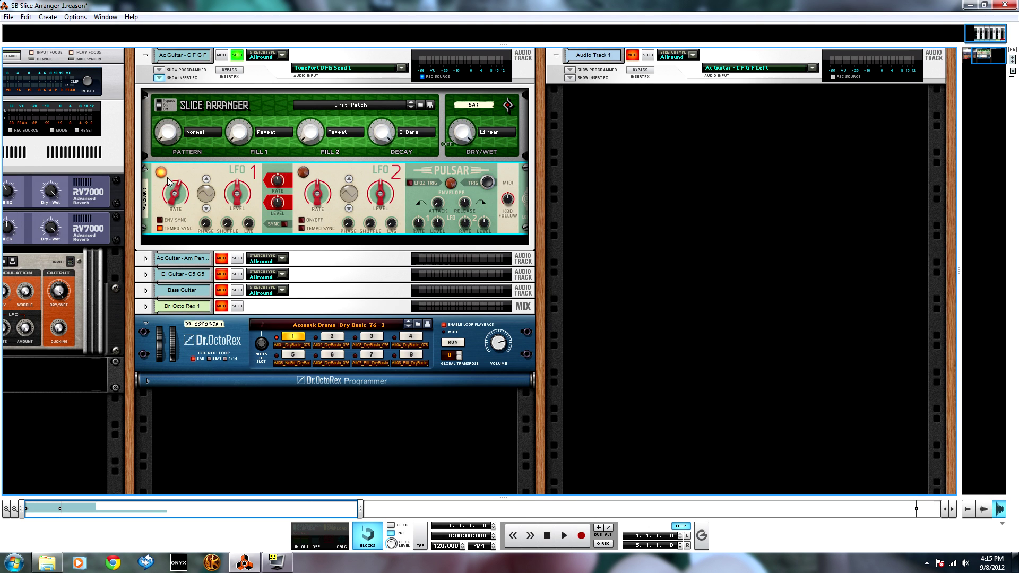
Step: Advance Pulsar's LFO 1 waveform three times, lower its rate, and raise its level
click(206, 179)
click(206, 179)
click(206, 179)
drag(170, 208, 194, 273)
key(F7)
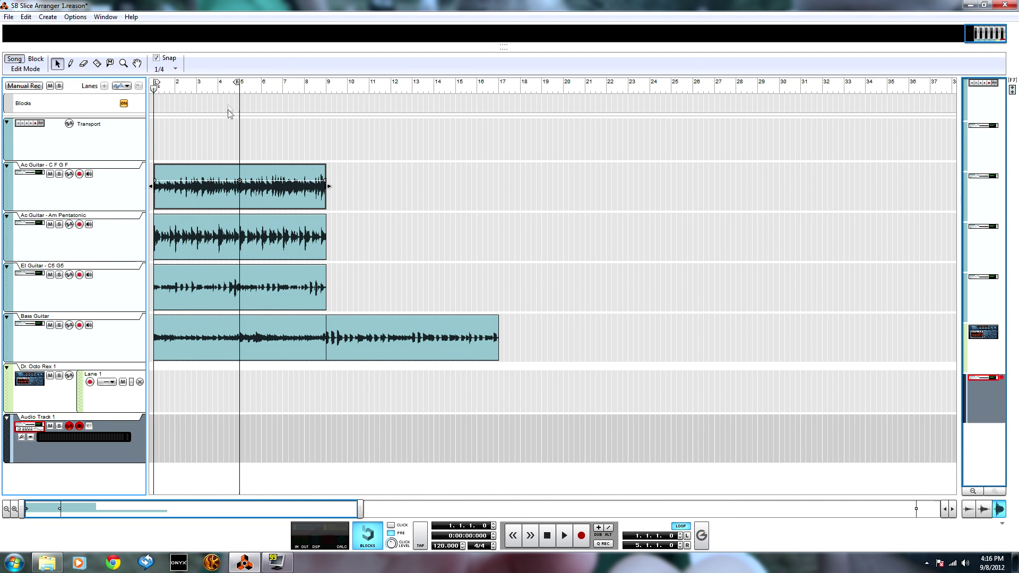
key(F6)
key(F7)
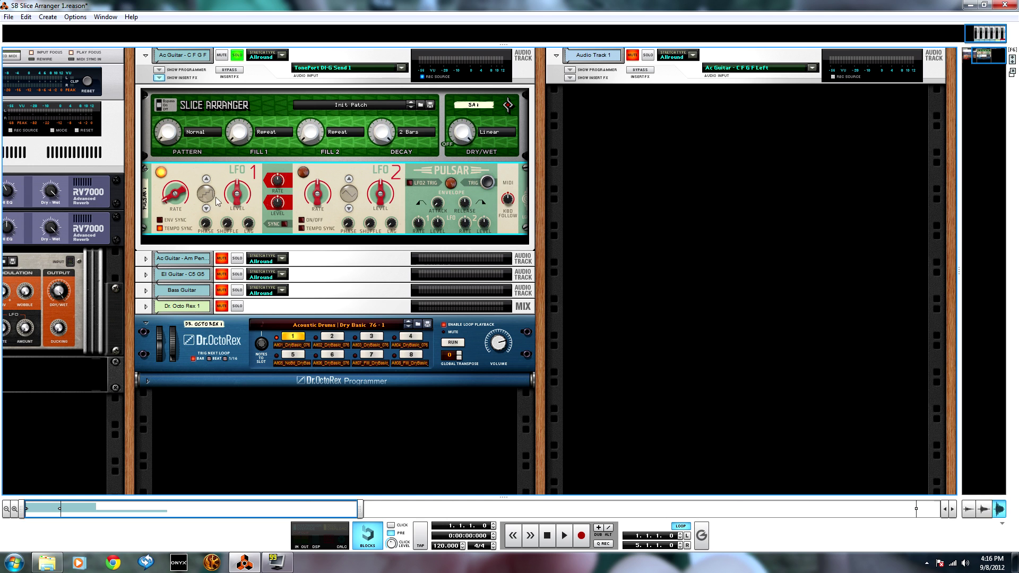
drag(237, 197, 237, 188)
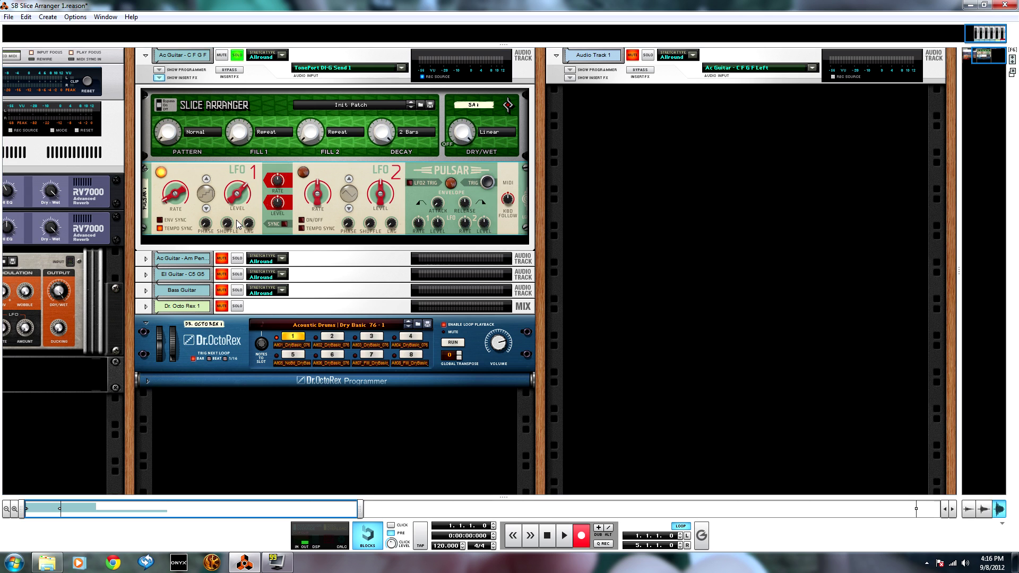
Step: Record a four-bar take of the modulated guitar onto Audio Track 1 and move the clip to start at bar 5
key(space)
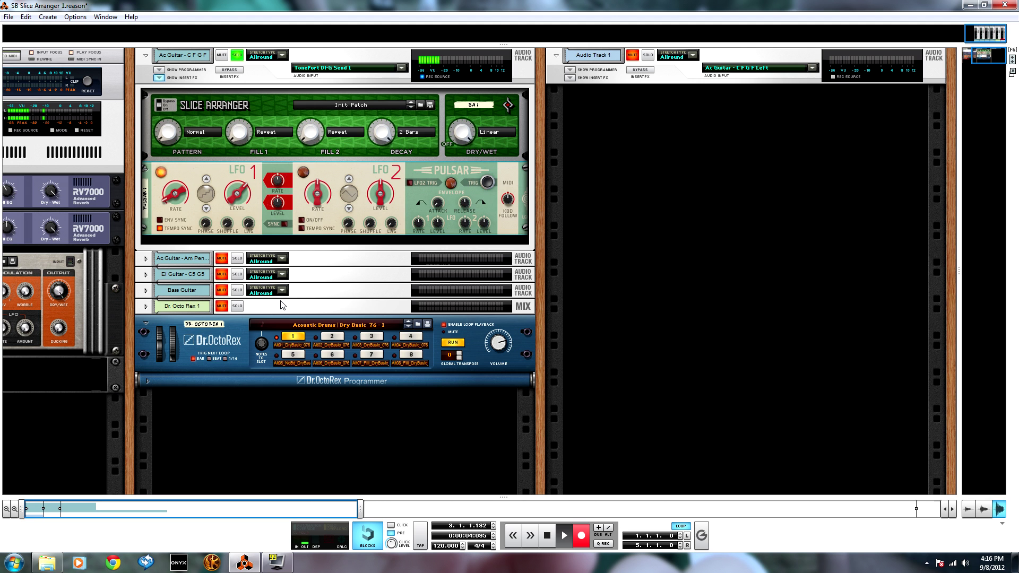
key(F7)
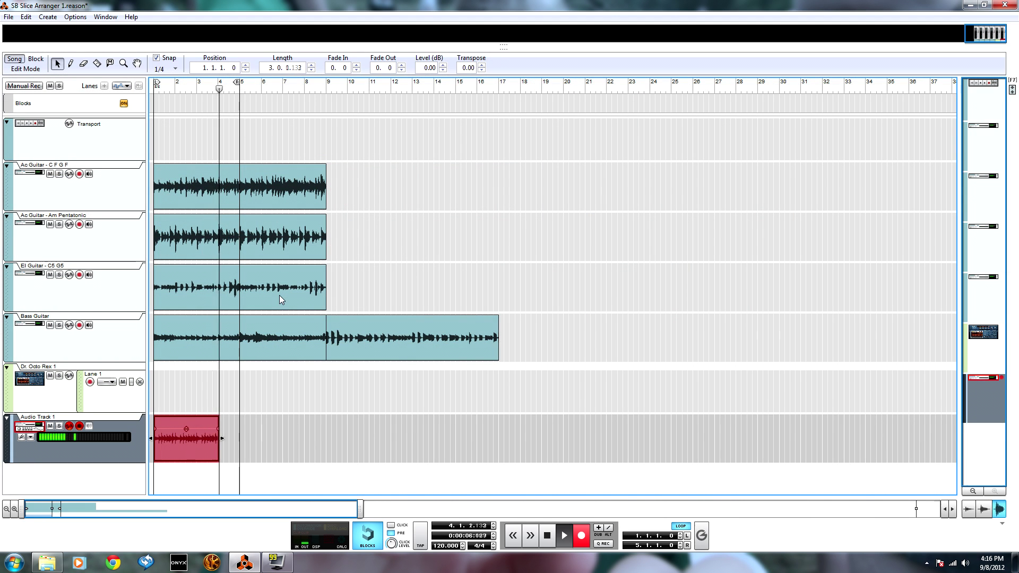
key(F6)
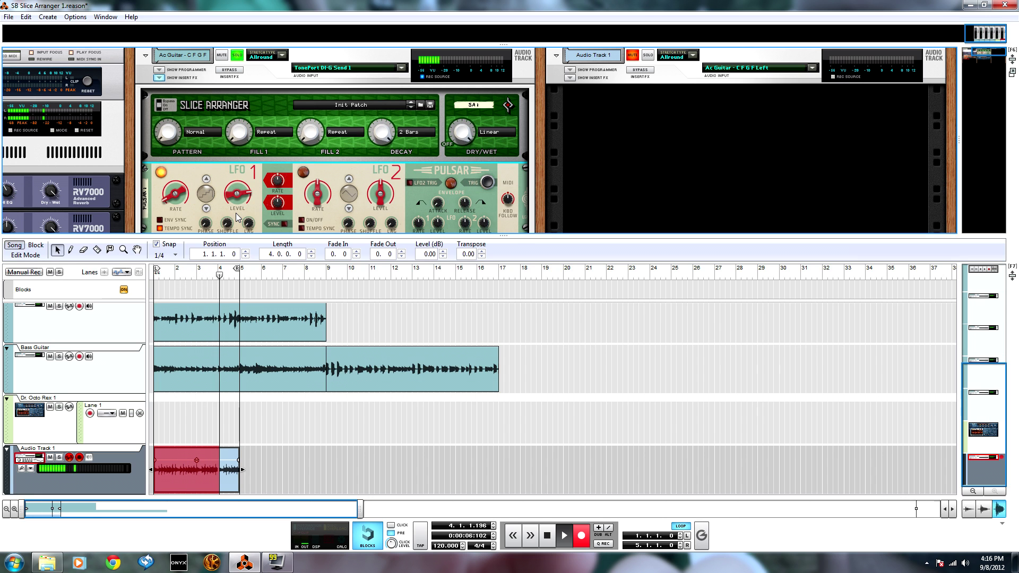
key(space)
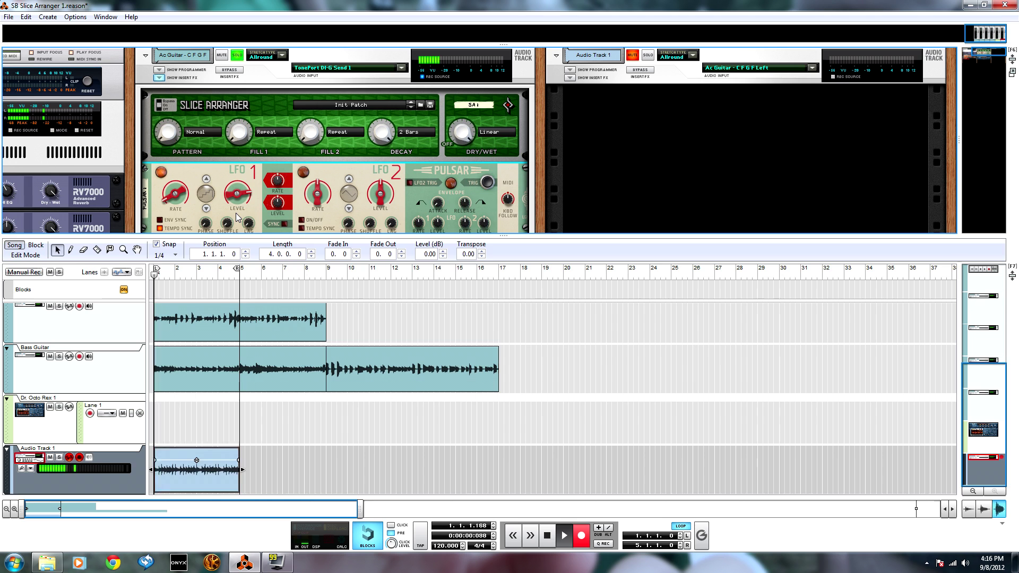
key(space)
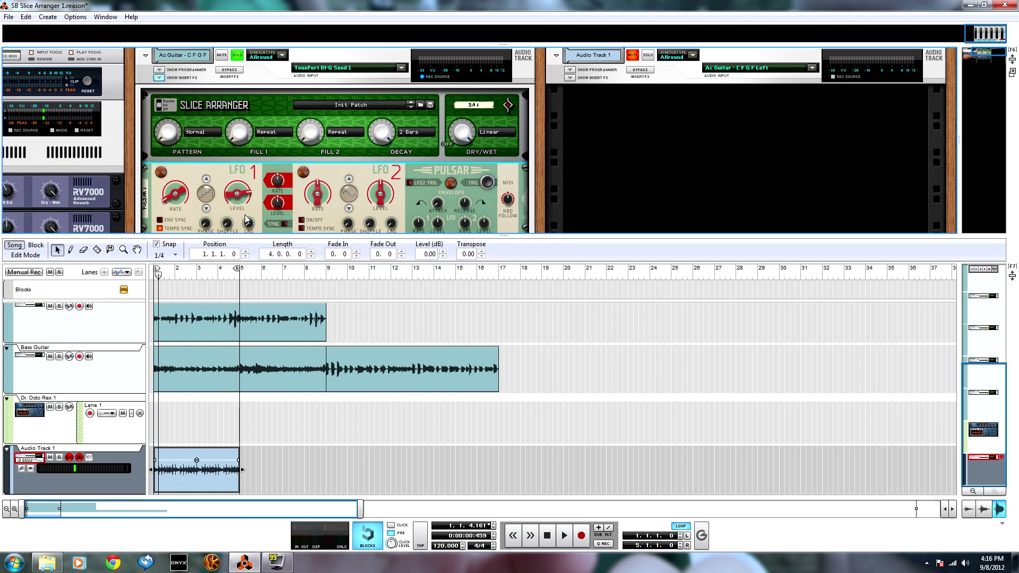
drag(185, 478, 271, 479)
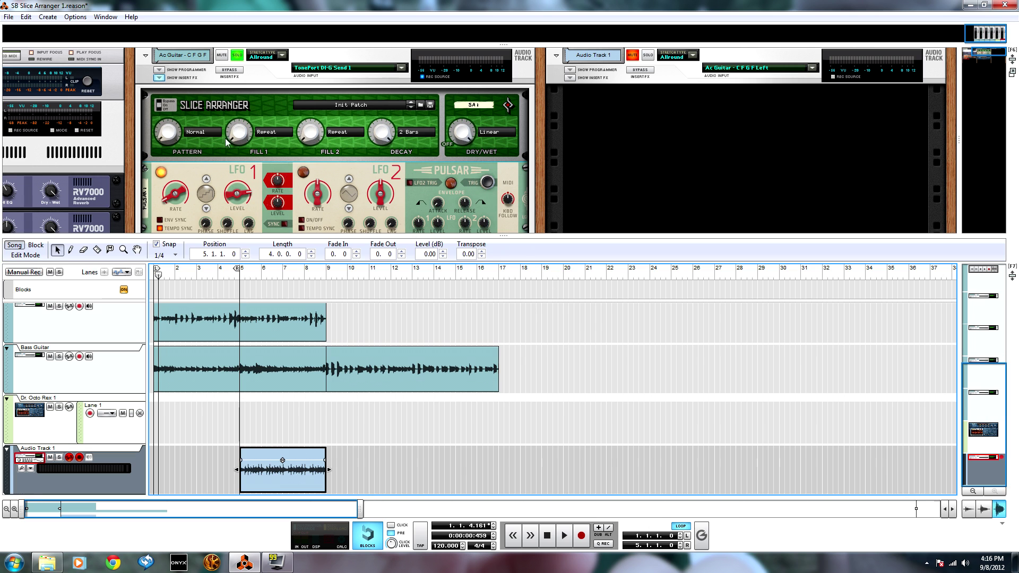
Step: Raise the Slice Arranger's Pattern to 11 while auditioning the LFO-modulated guitar
click(172, 138)
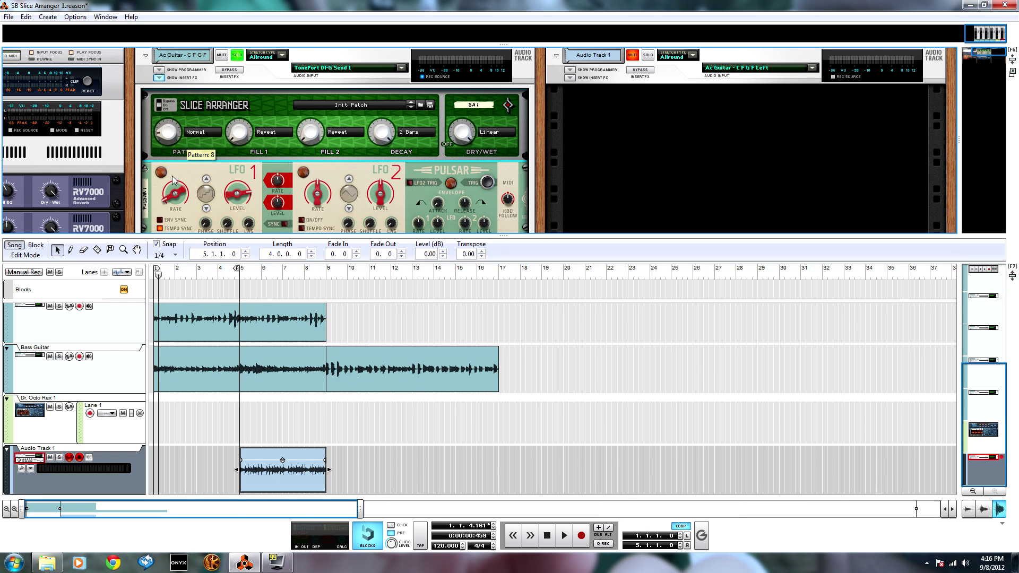
key(Tab)
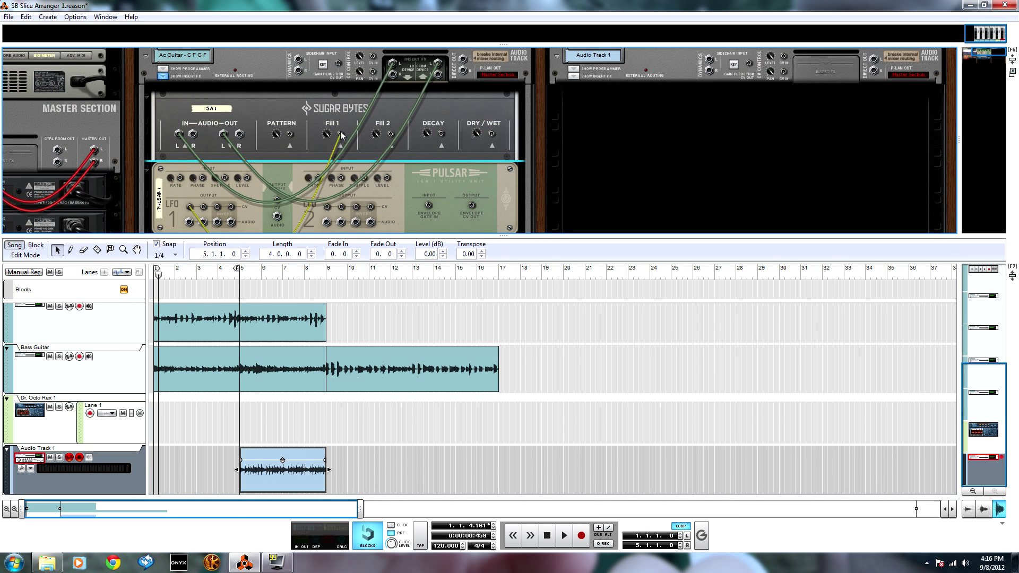
key(Tab)
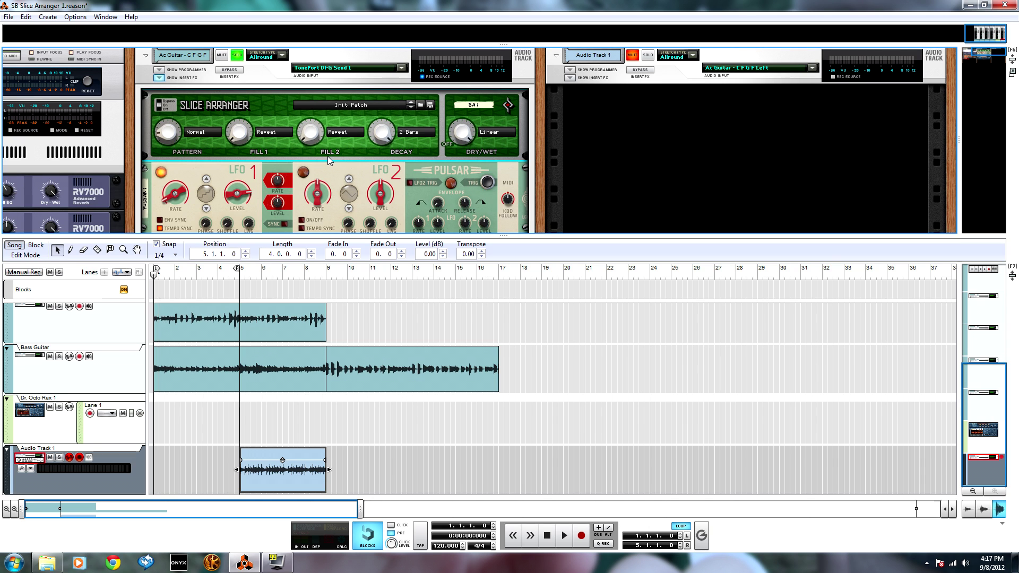
key(space)
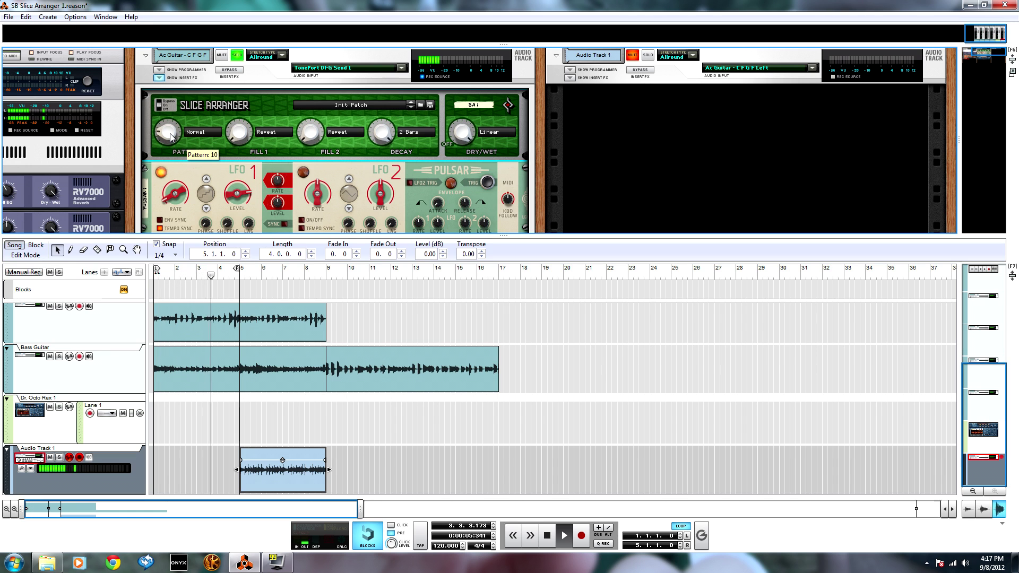
key(space)
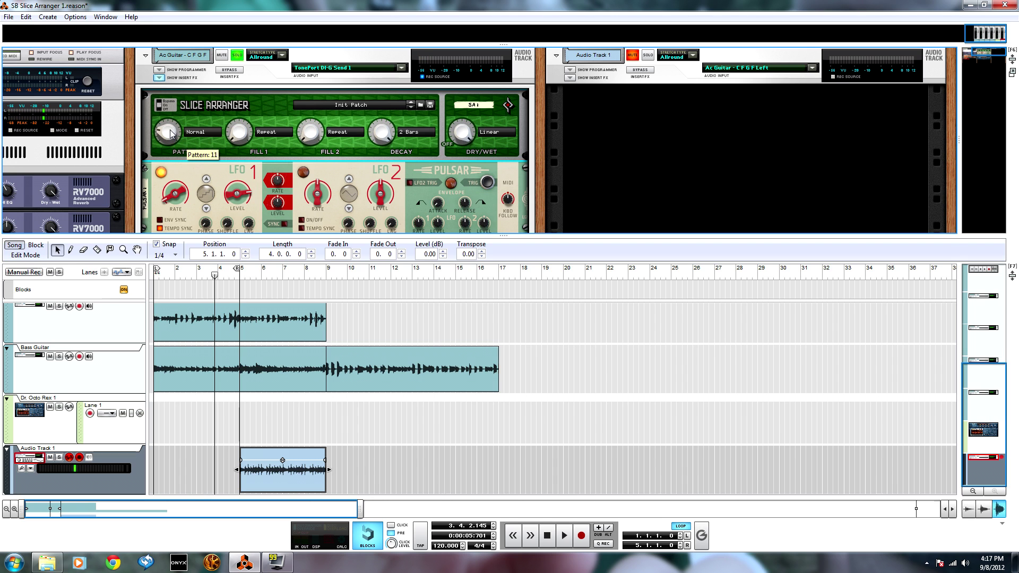
key(space)
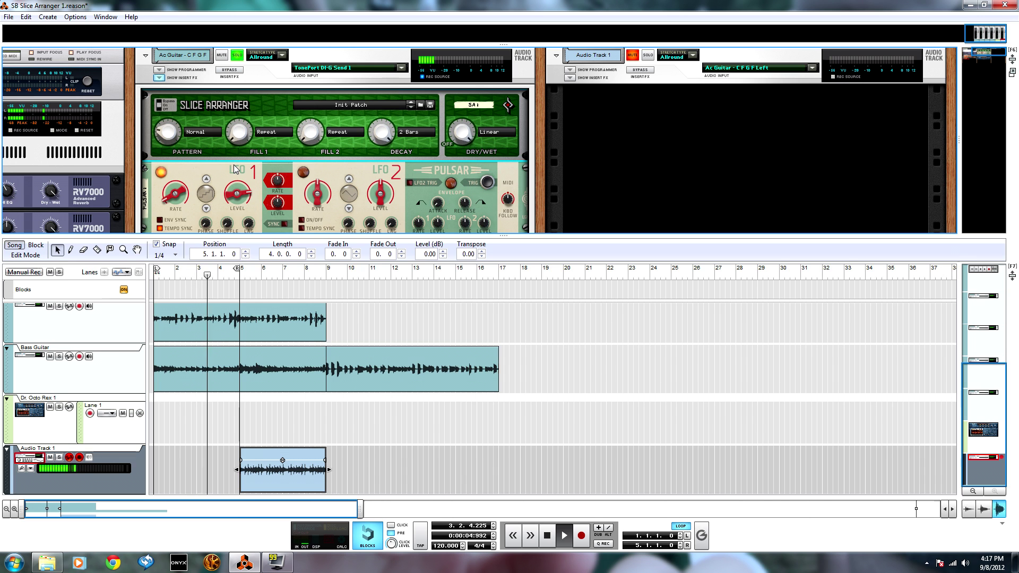
key(space)
Step: Cable Pulsar's LFO 1 output to the Slice Arranger's Fill 1 CV input and return the playhead to the song start
key(Tab)
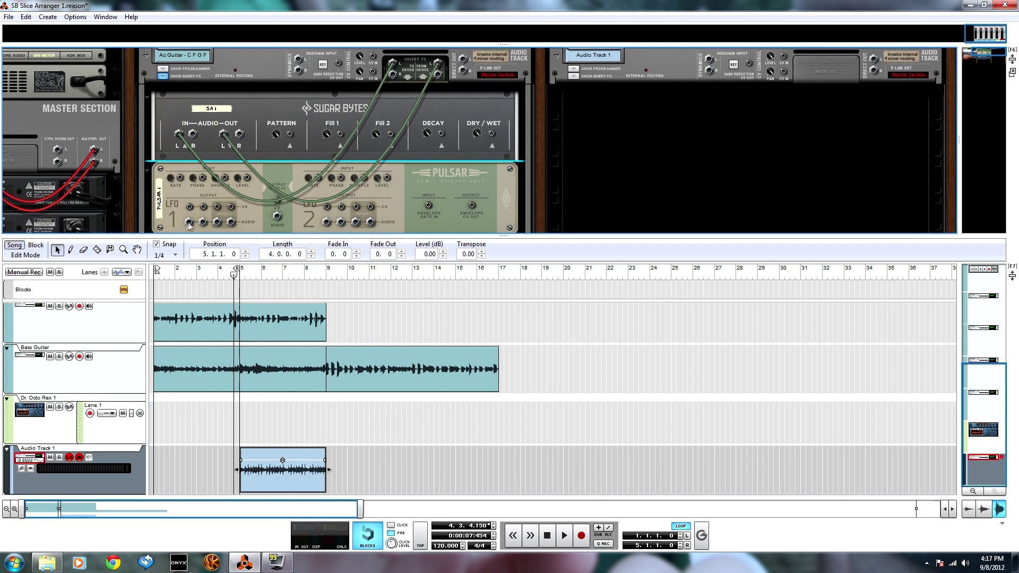
drag(188, 223, 340, 134)
key(Home)
key(Tab)
click(149, 170)
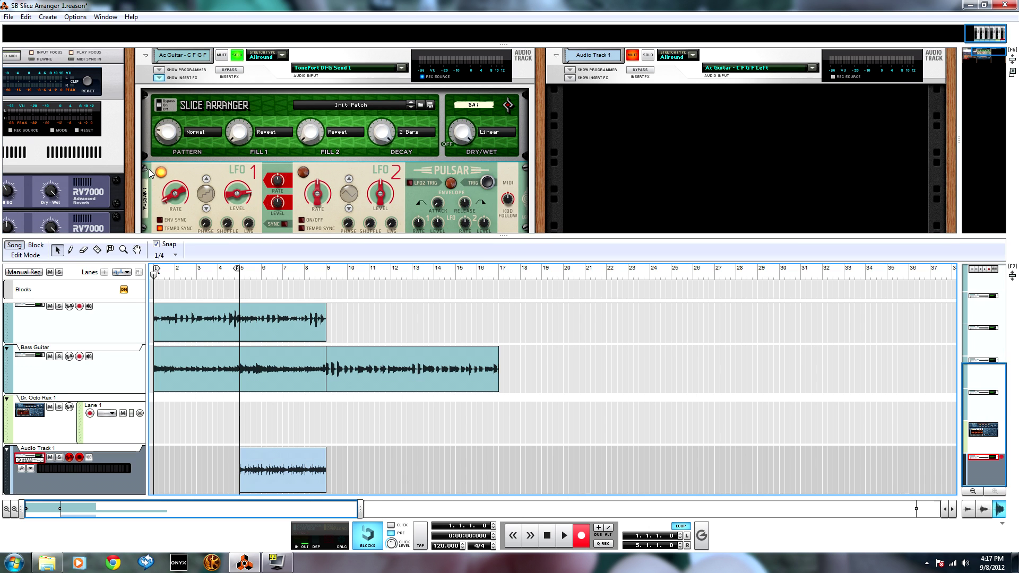
Step: Record a second four-bar take of the processed guitar onto Audio Track 1, starting at bar 1
key(ctrl+Return)
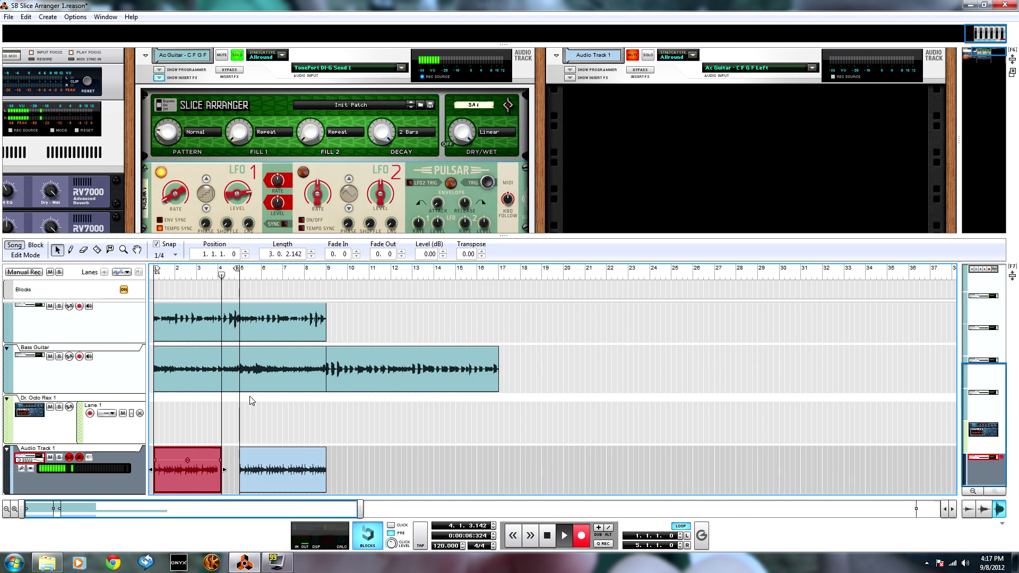
key(space)
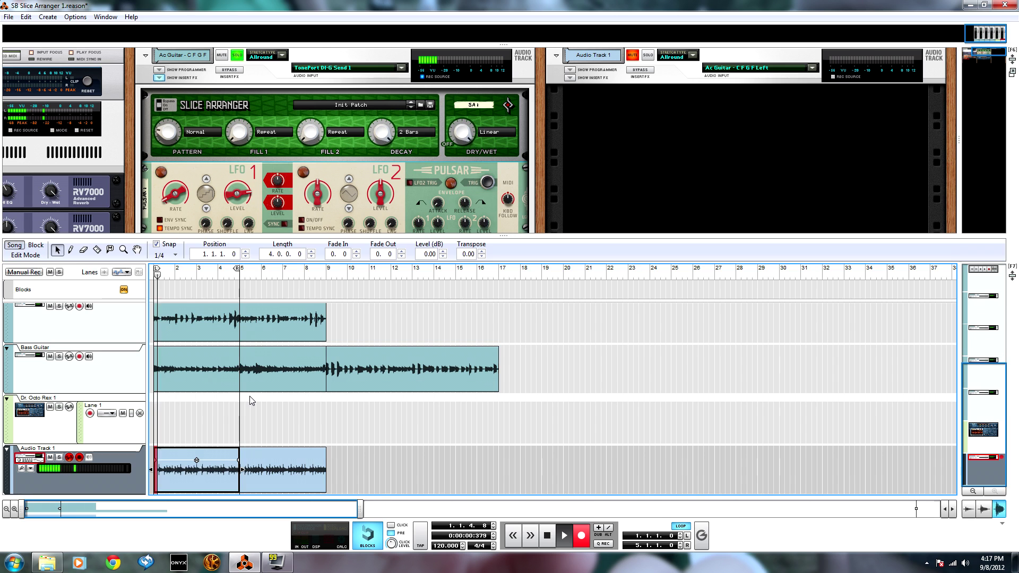
key(space)
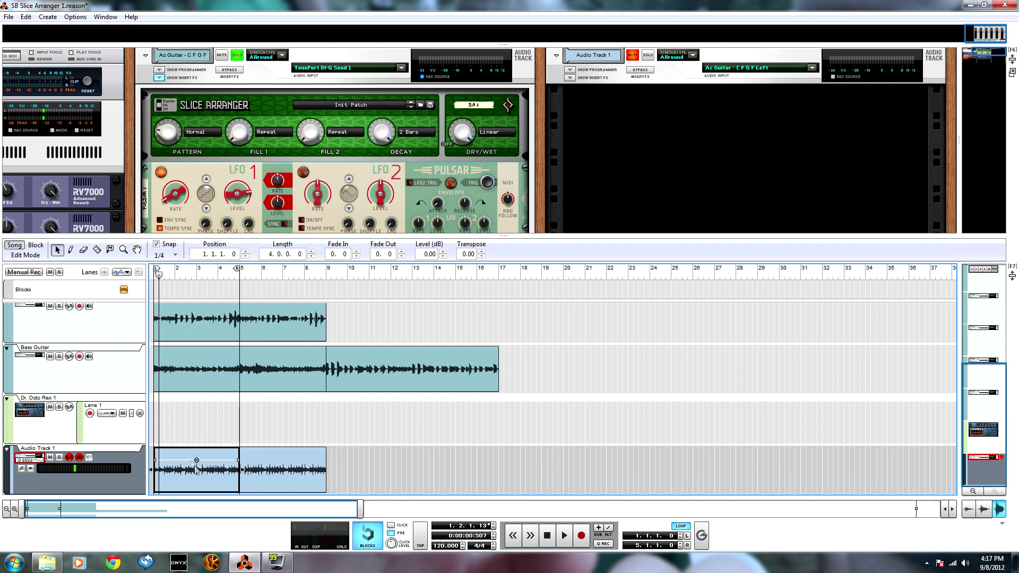
Step: Duplicate Audio Track 1 with its device, and solo both audio tracks instead of Ac Guitar - C F G F
right_click(127, 466)
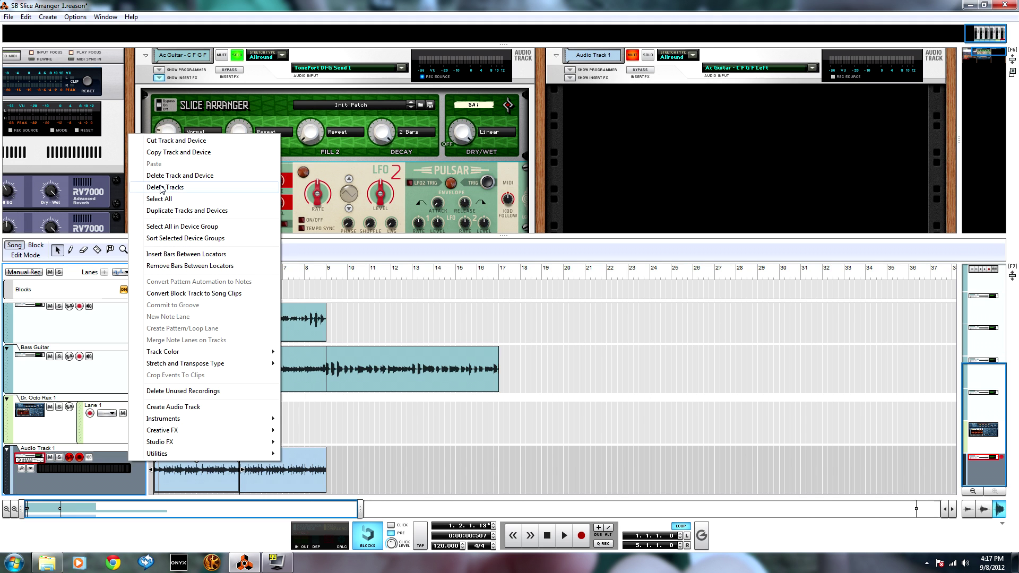
click(159, 211)
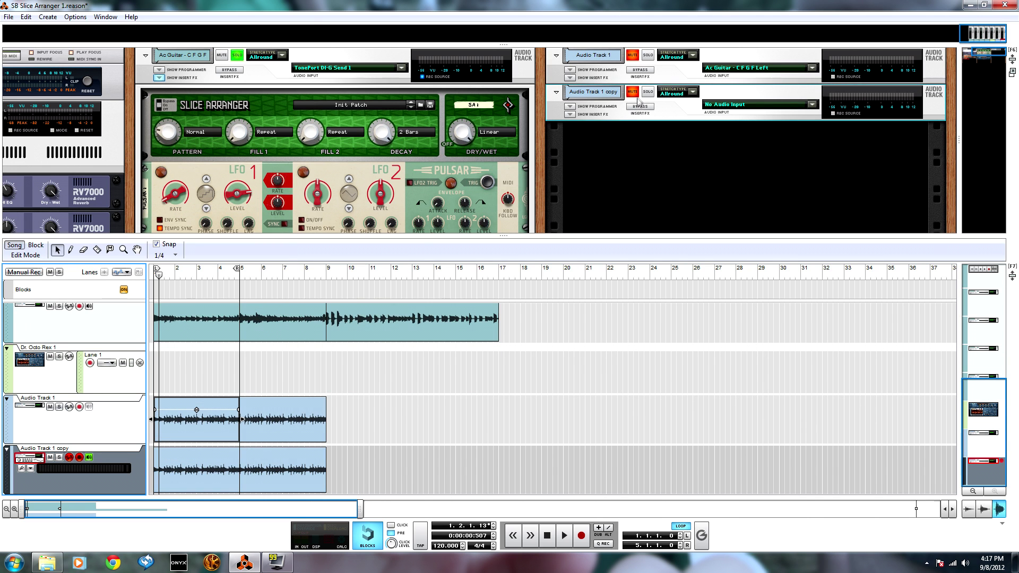
scroll(76, 331, up, 5)
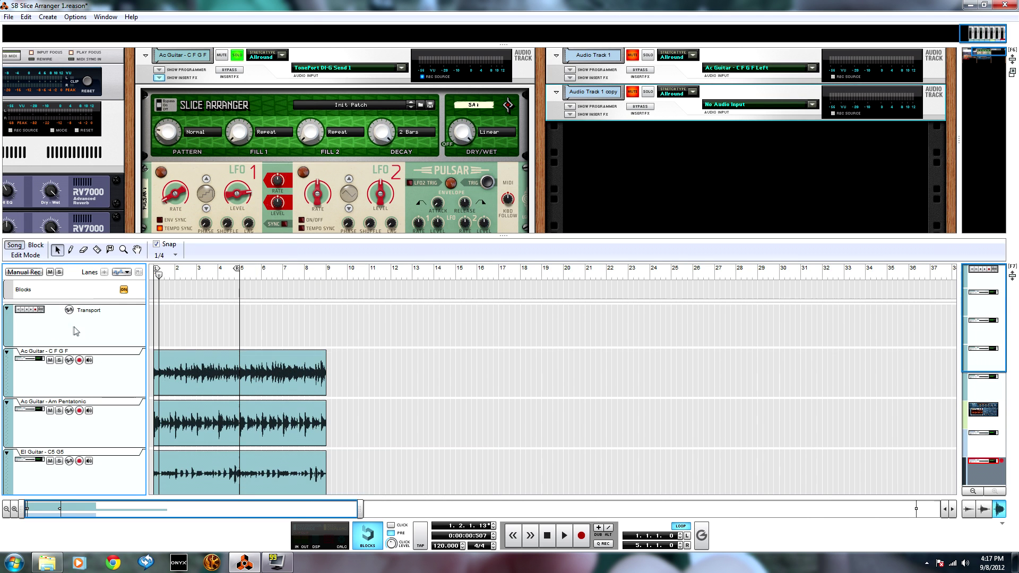
click(221, 55)
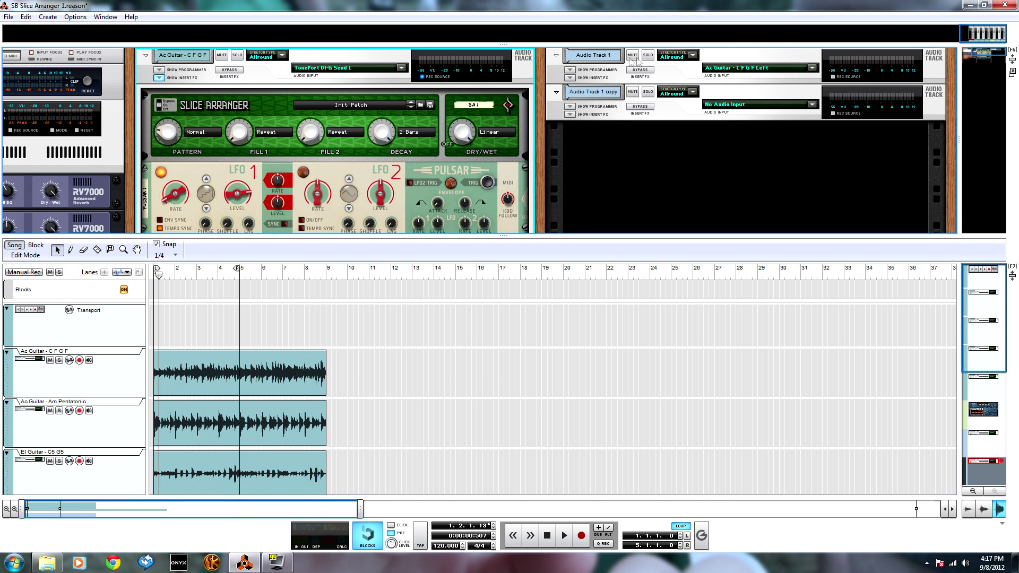
click(648, 56)
click(648, 91)
Step: Select the bar 5 clip on the duplicated audio track and set that track's mixer pan to 100
scroll(318, 424, down, 3)
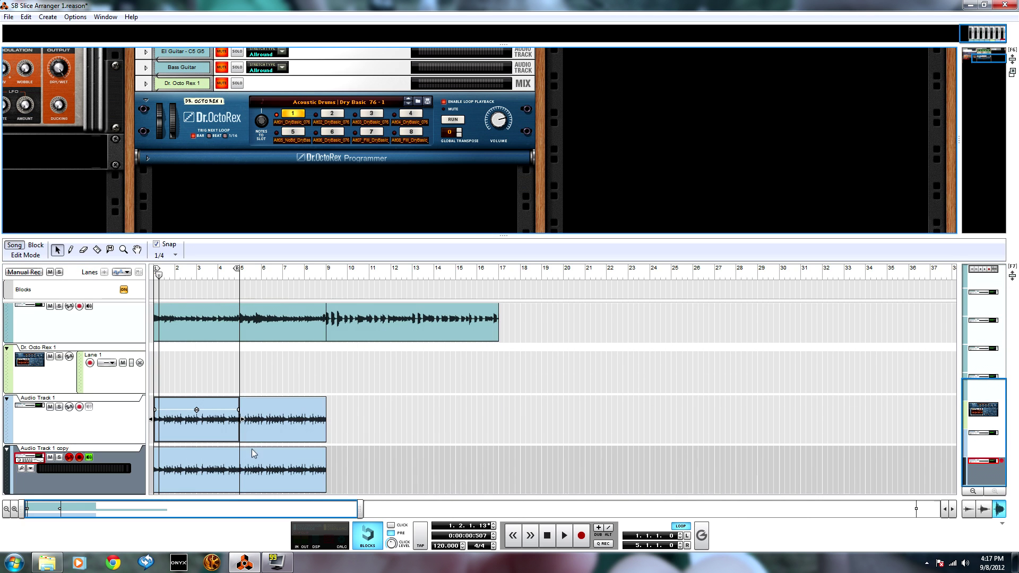
mouse_move(269, 470)
mouse_down()
mouse_move(398, 472)
mouse_move(280, 474)
mouse_up()
key(F7)
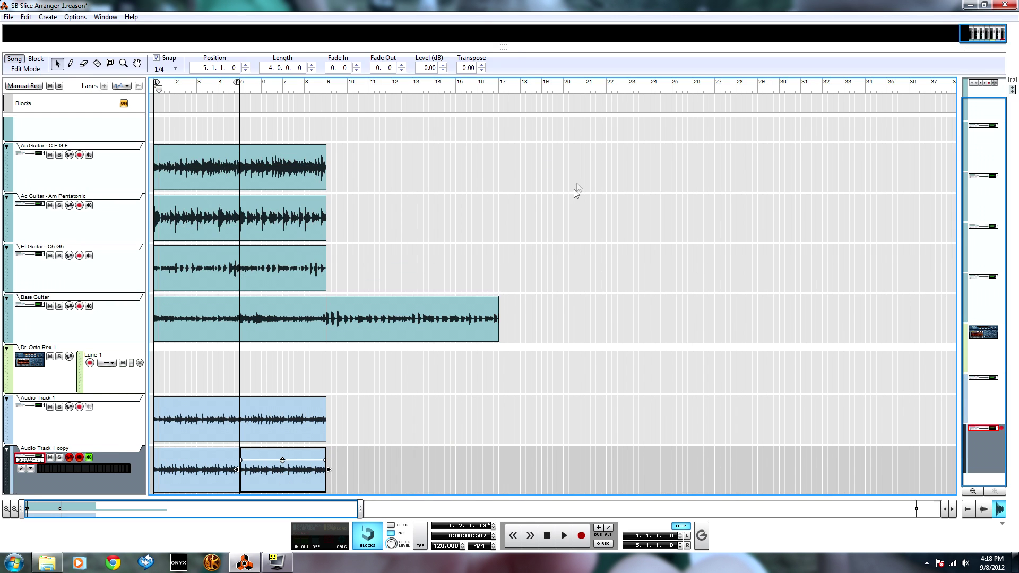
key(F6)
key(F5)
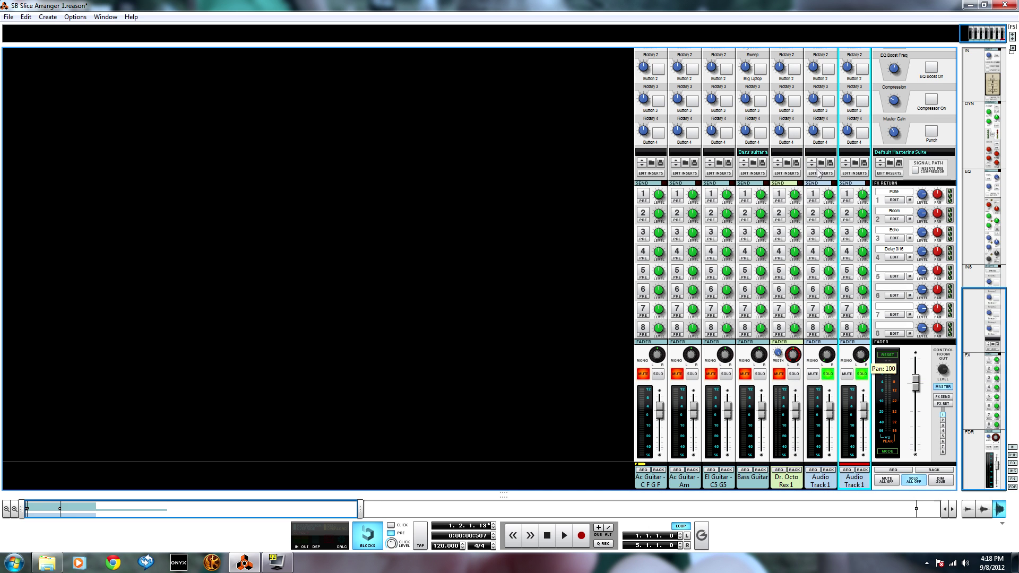
Step: Play back the two soloed recorded guitar tracks together while viewing their meters in the rack
key(F7)
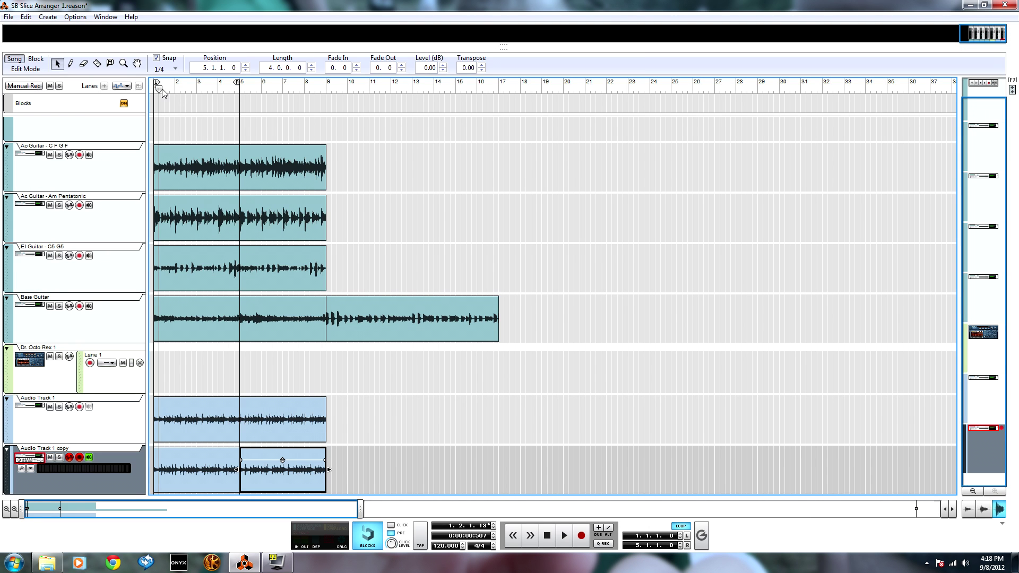
key(space)
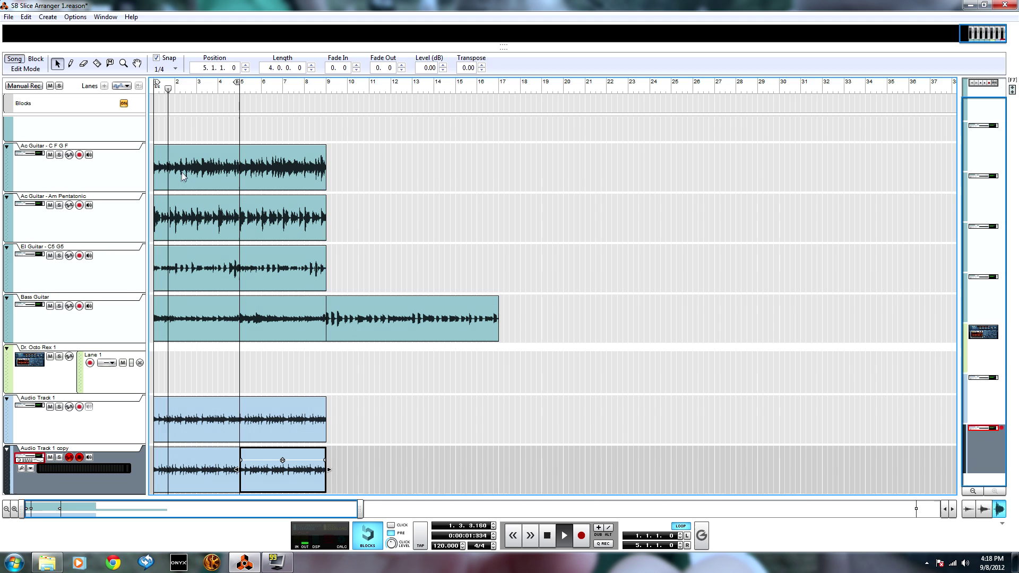
key(F6)
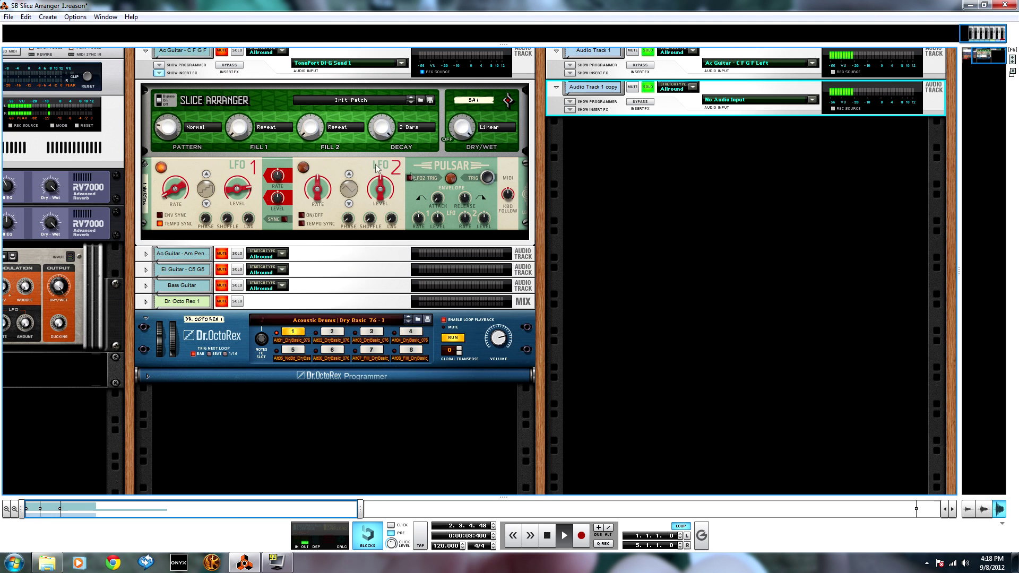
scroll(605, 130, up, 1)
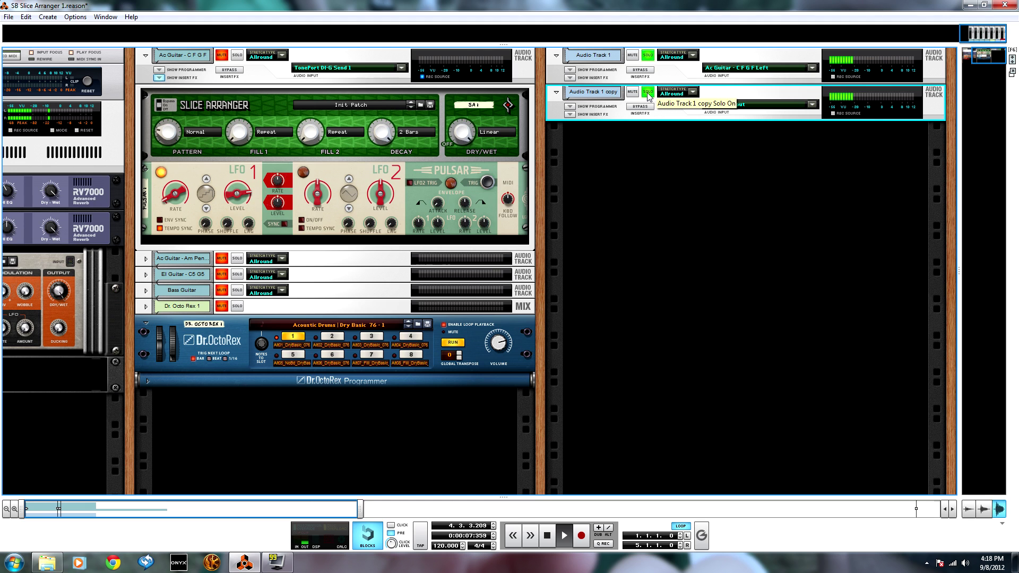
key(space)
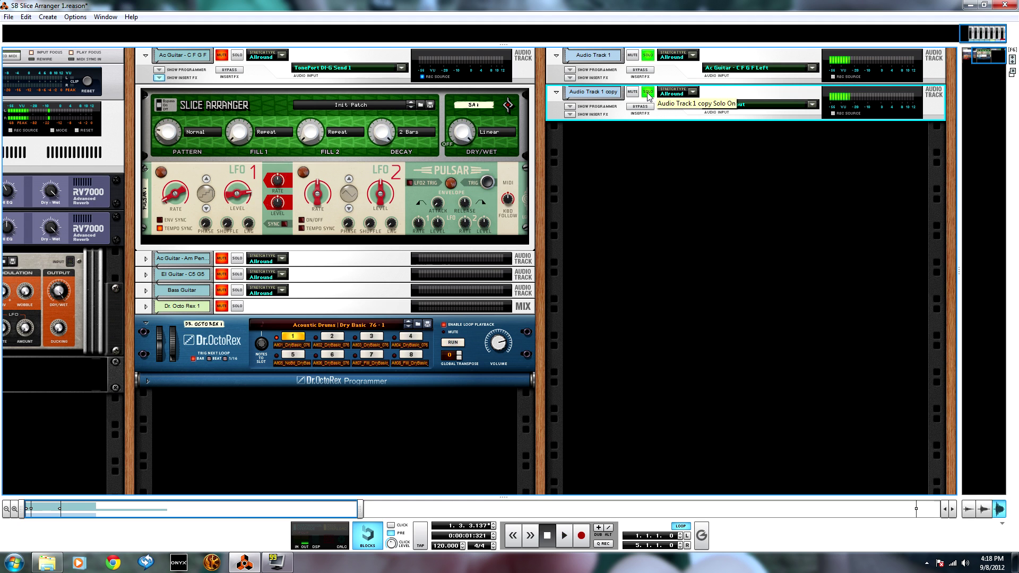
Step: Solo only Ac Guitar - C F G F, change the Slice Arranger's bypass switch, and audition the guitar for comparison
click(647, 94)
click(650, 56)
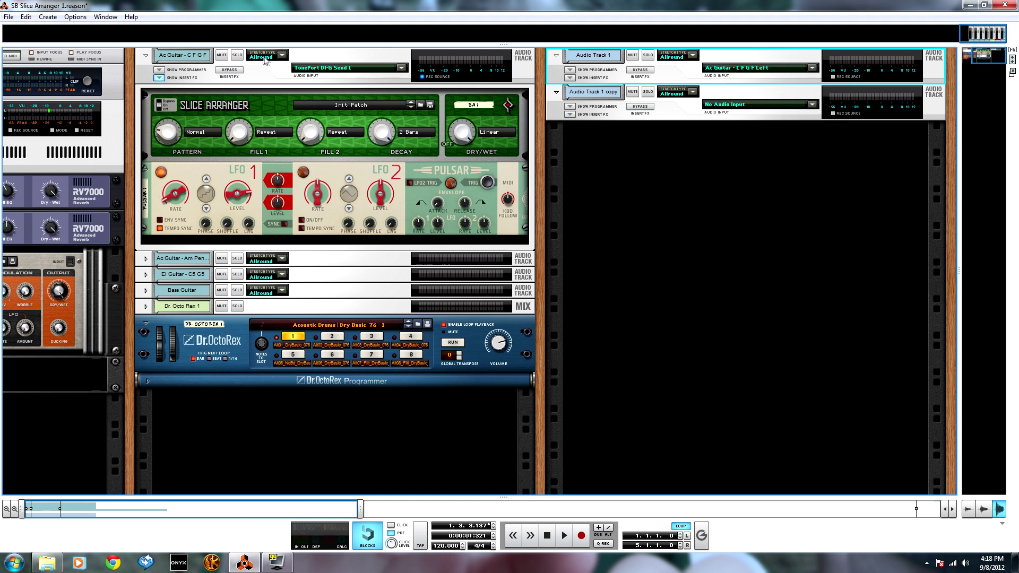
click(237, 56)
click(162, 110)
key(space)
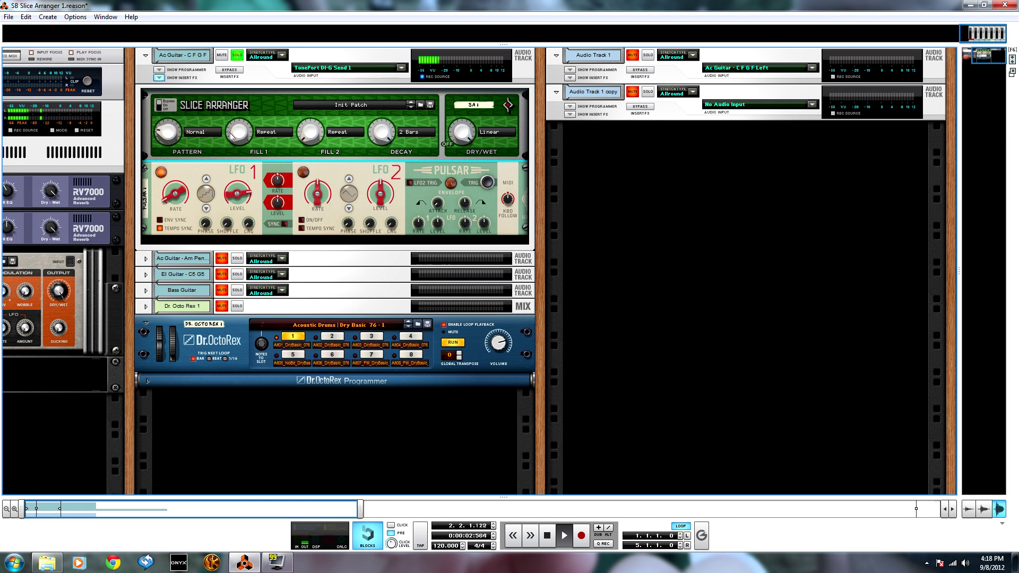
key(space)
Step: Move the solo from Ac Guitar - C F G F back to Audio Track 1 and its copy, and play them
click(238, 55)
click(648, 55)
click(651, 93)
key(space)
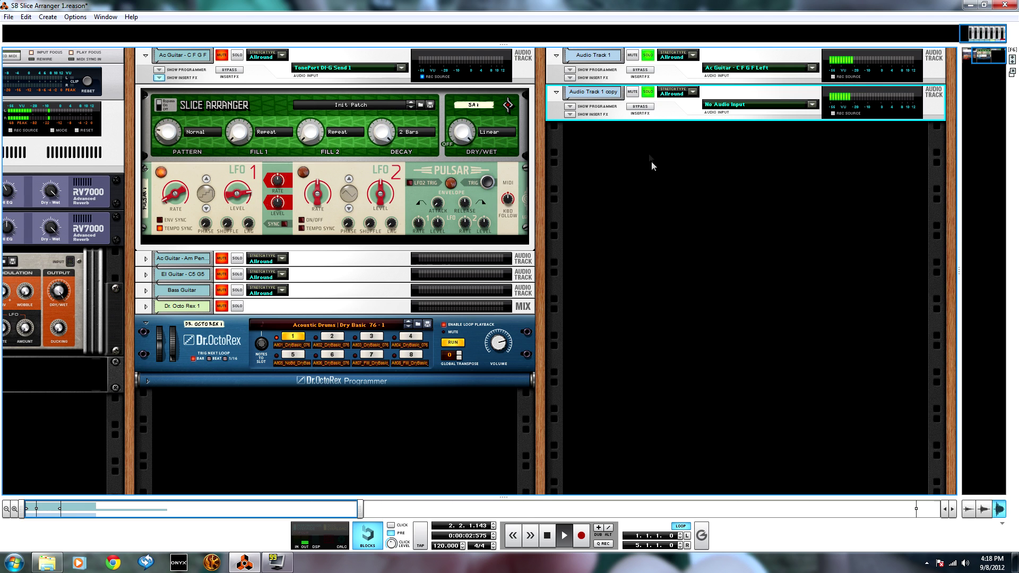
Step: Add Bass Guitar to the soloed tracks and raise its mixer fader to 4.85 dB
click(237, 291)
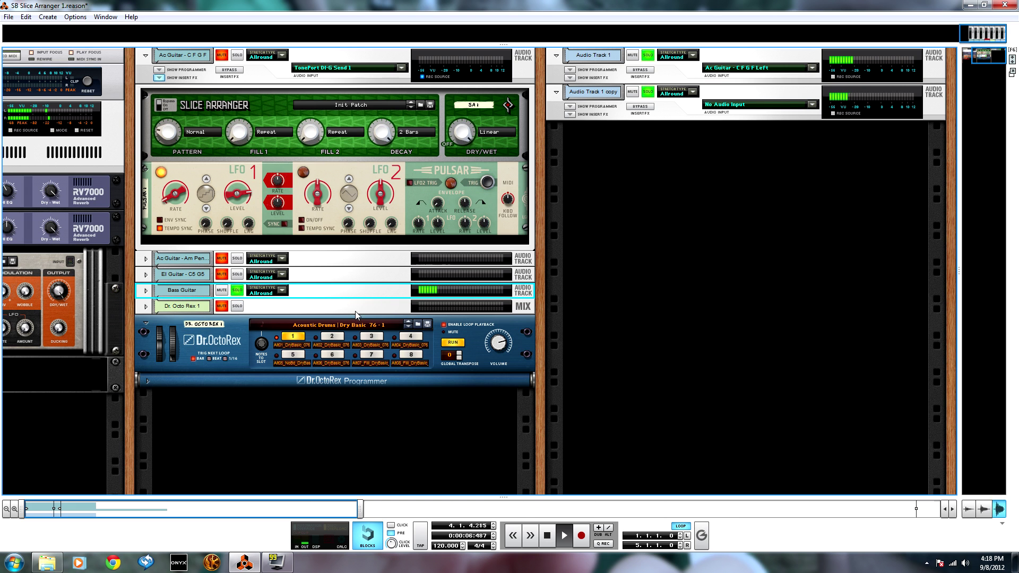
key(F7)
key(F5)
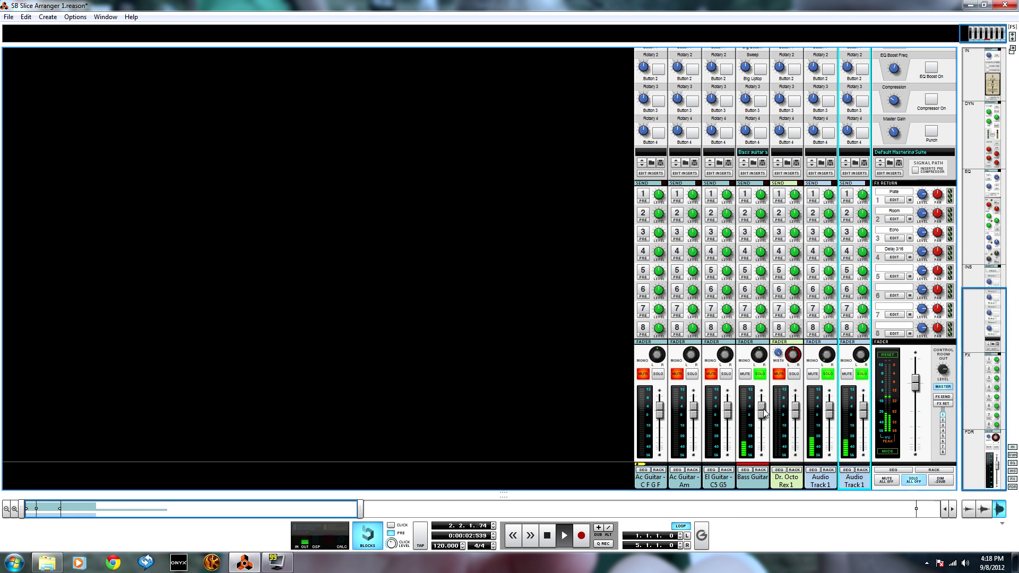
drag(764, 413, 764, 408)
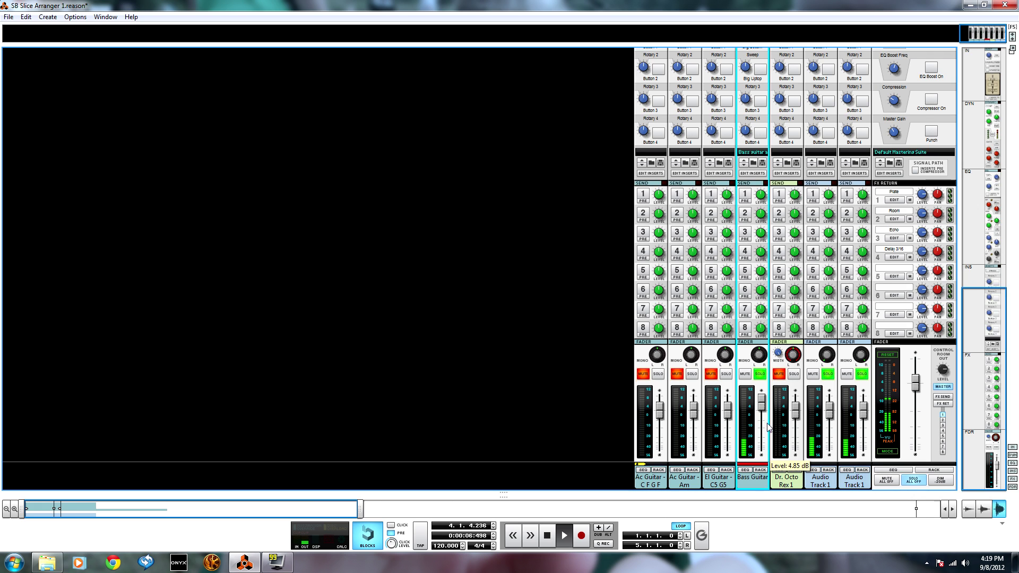
Step: Audition the mix with Dr. Octo Rex 1 soloed as well, and clear the solo on all four channels
click(793, 373)
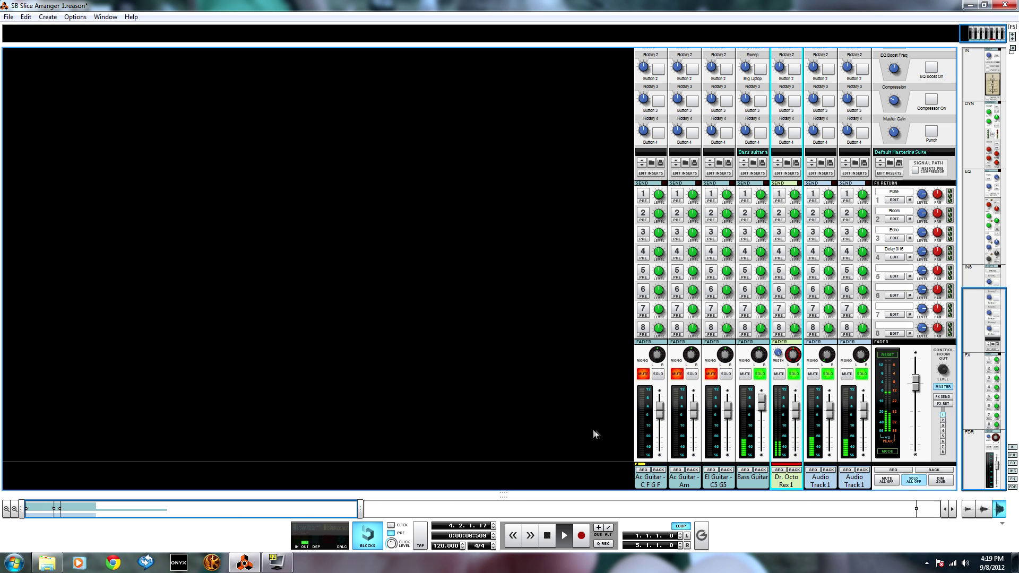
click(794, 374)
click(760, 374)
click(828, 374)
click(862, 374)
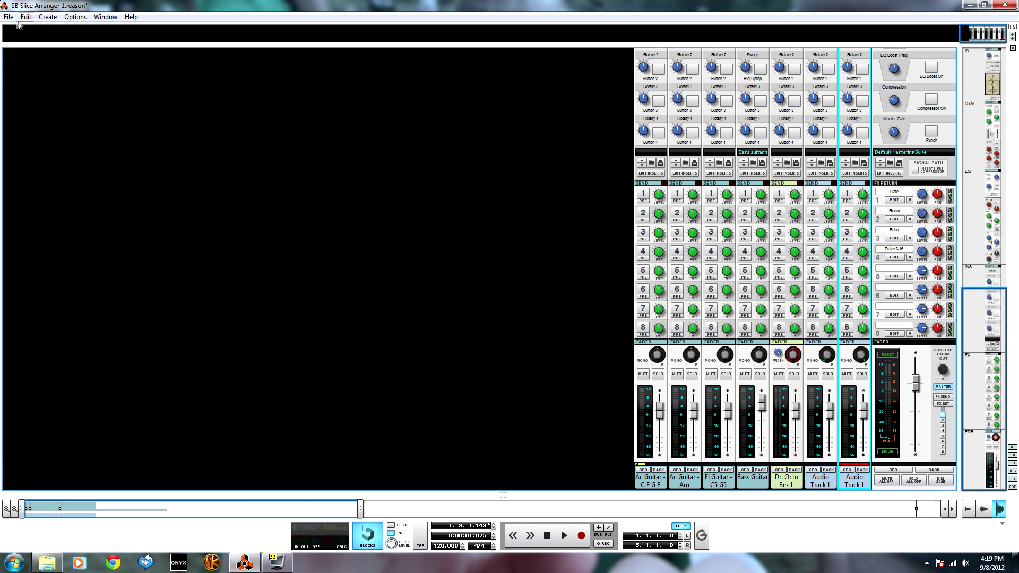
Step: Check the track arrangement in the sequencer and go back to Pulsar in the rack
key(F7)
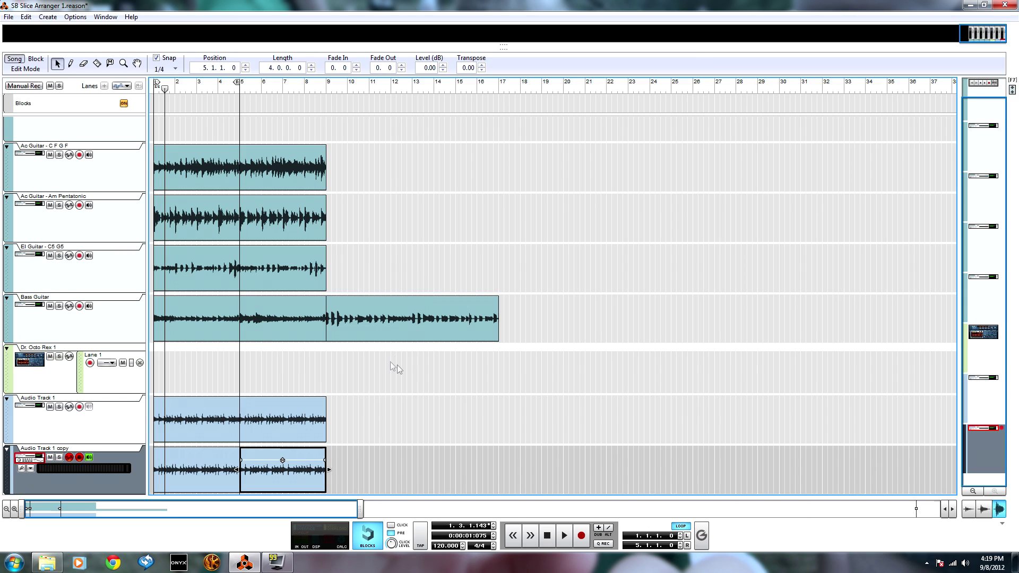
key(F6)
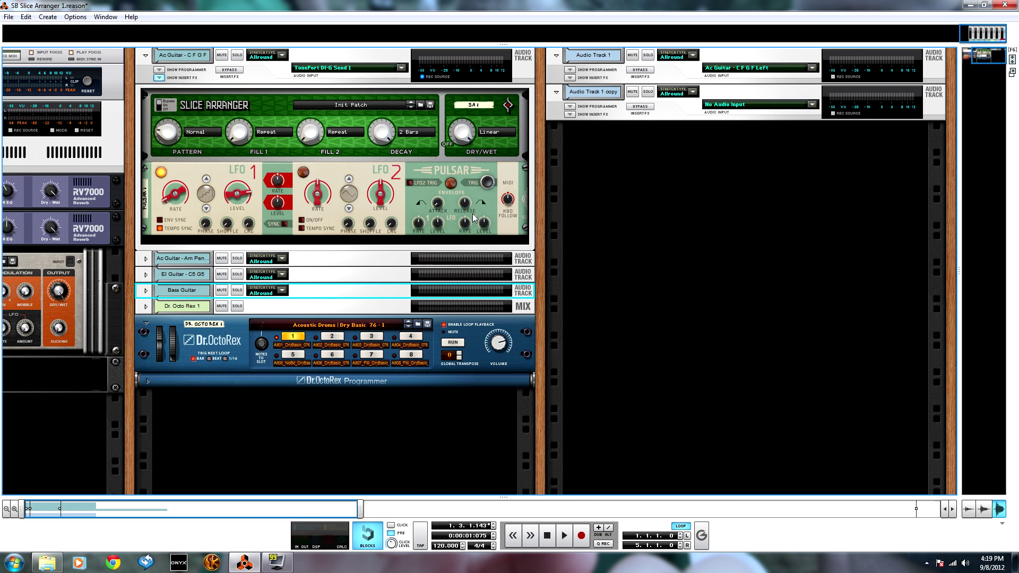
mouse_move(474, 202)
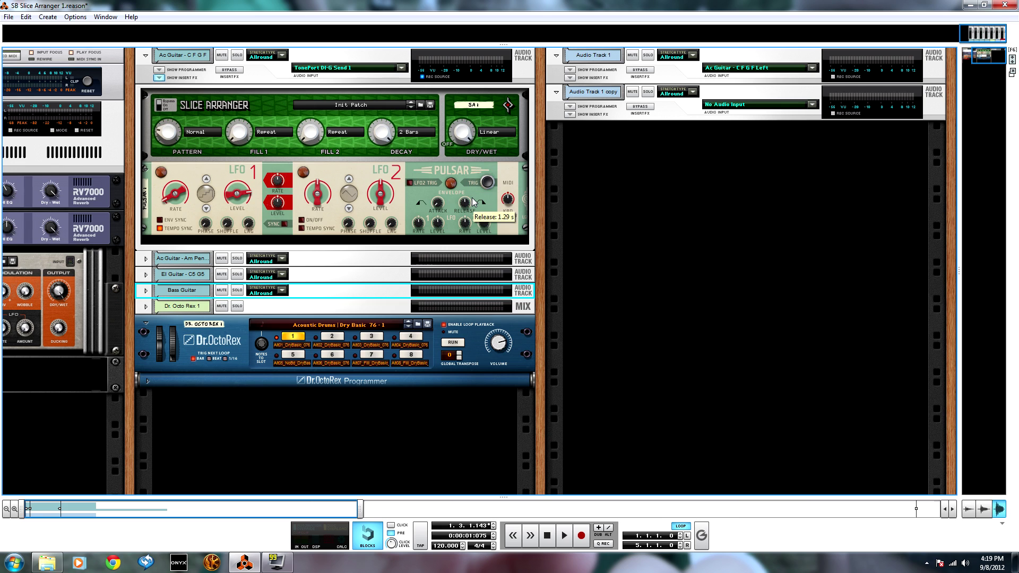